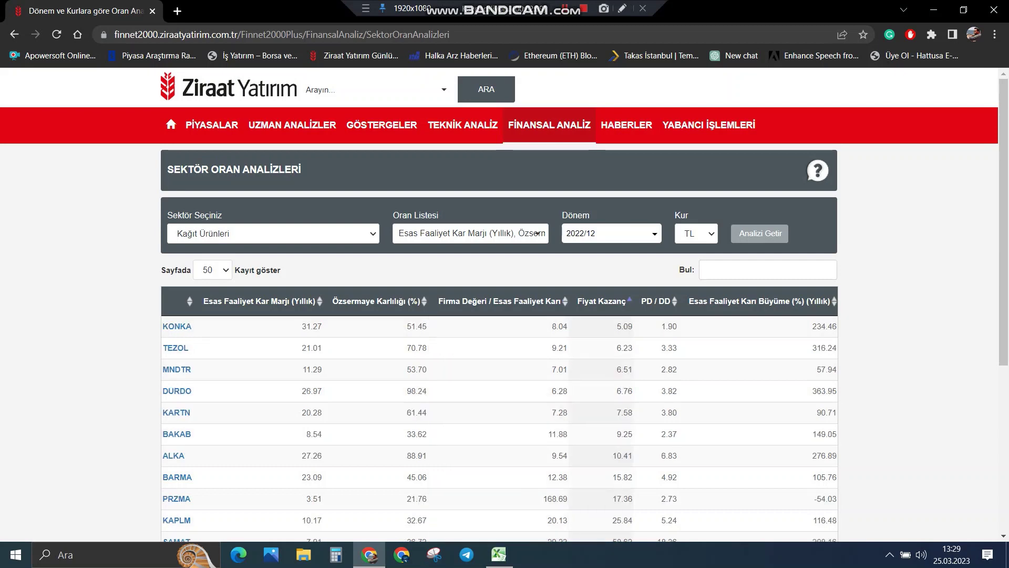
# Underline the first two Fiyat Kazanç values in the ratio table with the screen pen, and clear the marks
pyautogui.click(622, 8)
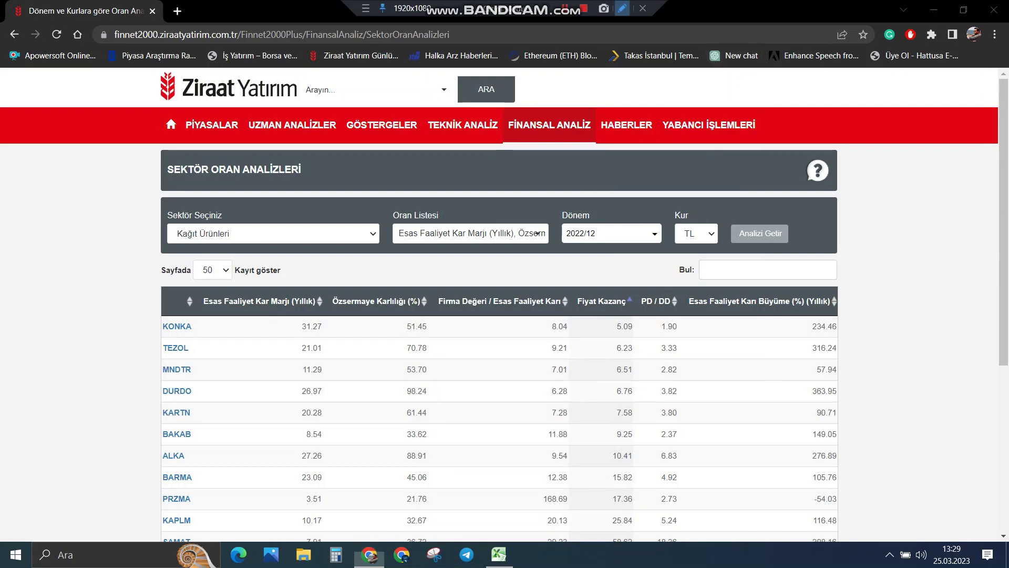
pyautogui.moveTo(608, 331)
pyautogui.mouseDown()
pyautogui.moveTo(631, 333)
pyautogui.moveTo(622, 357)
pyautogui.moveTo(632, 358)
pyautogui.mouseUp()
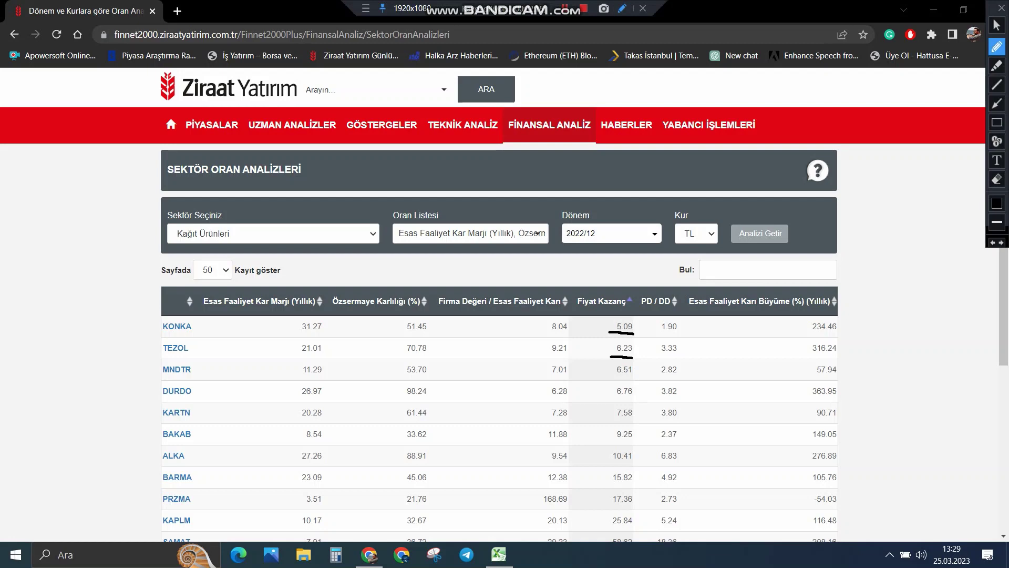
pyautogui.press('Escape')
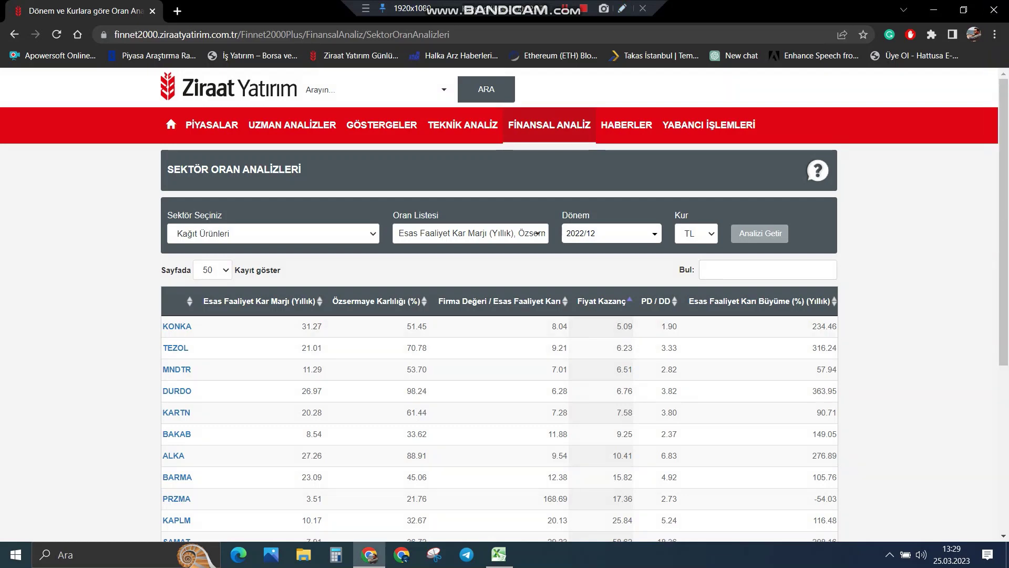
# Sort the ratio table ascending by PD / DD, underline its first two values with the screen pen, and clear the marks
pyautogui.click(656, 301)
pyautogui.click(622, 8)
pyautogui.moveTo(656, 332)
pyautogui.mouseDown()
pyautogui.moveTo(684, 335)
pyautogui.moveTo(684, 357)
pyautogui.mouseUp()
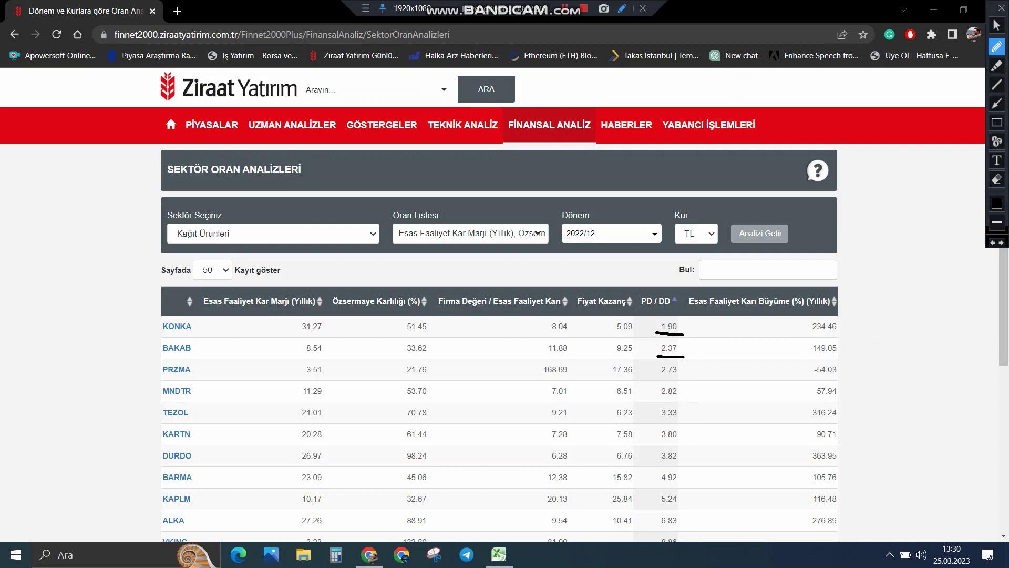
pyautogui.press('Escape')
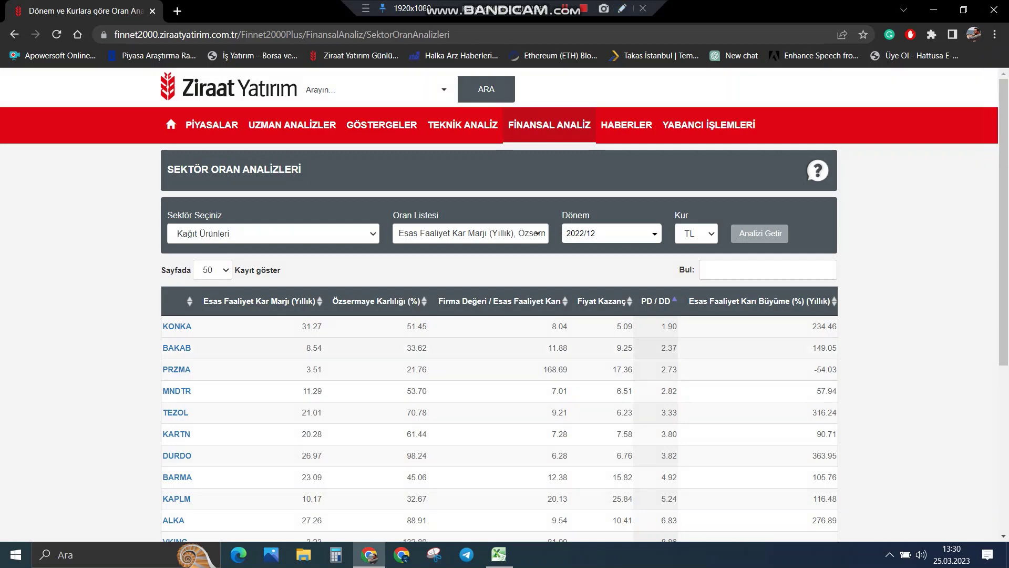
# Sort the ratio table descending by Esas Faaliyet Karı Büyüme (%) (Yıllık), underline its first two values, and clear the marks
pyautogui.click(759, 300)
pyautogui.click(759, 301)
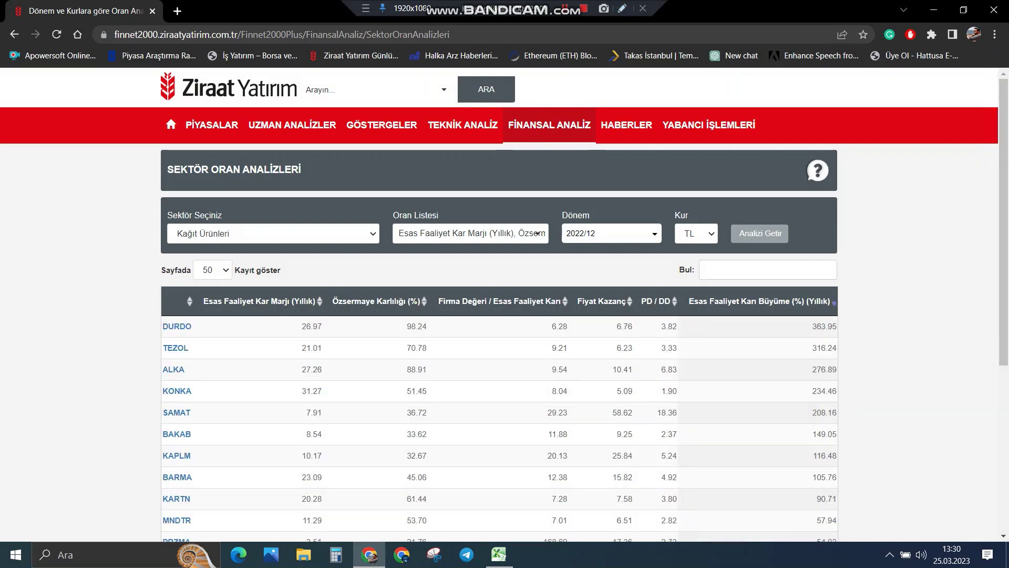
pyautogui.click(623, 8)
pyautogui.moveTo(811, 337)
pyautogui.mouseDown()
pyautogui.moveTo(844, 336)
pyautogui.moveTo(850, 355)
pyautogui.mouseUp()
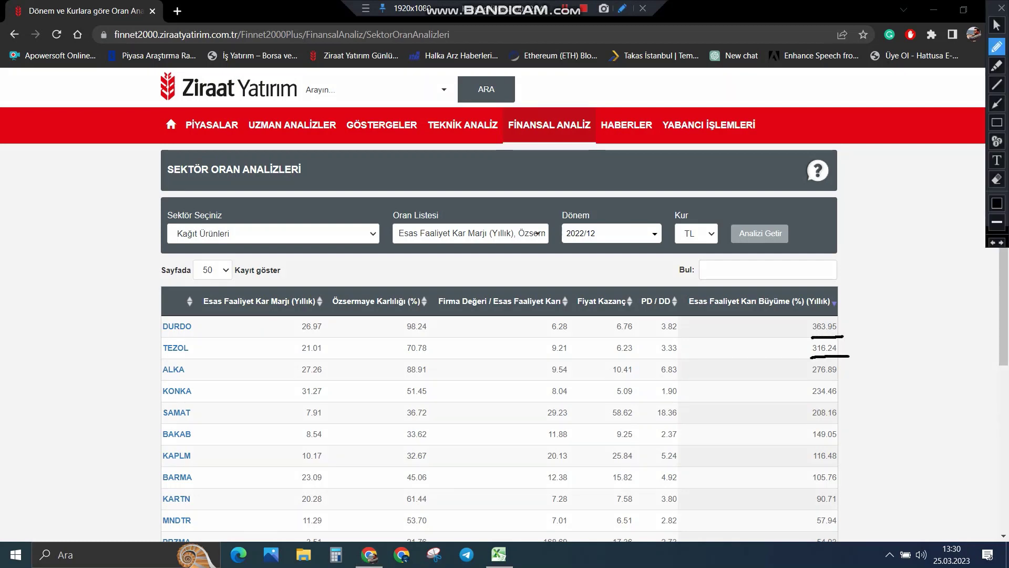
pyautogui.press('Escape')
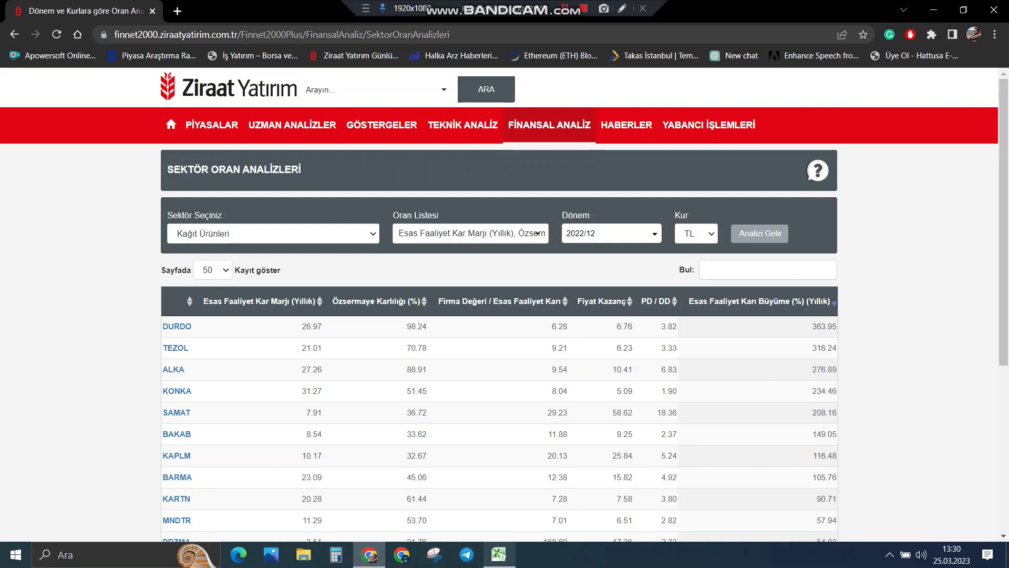
# Switch to the Excel workbook and sort the stock table descending by Esas Faaliyet Kar Marjı (Yıllık)
pyautogui.click(498, 554)
pyautogui.click(342, 438)
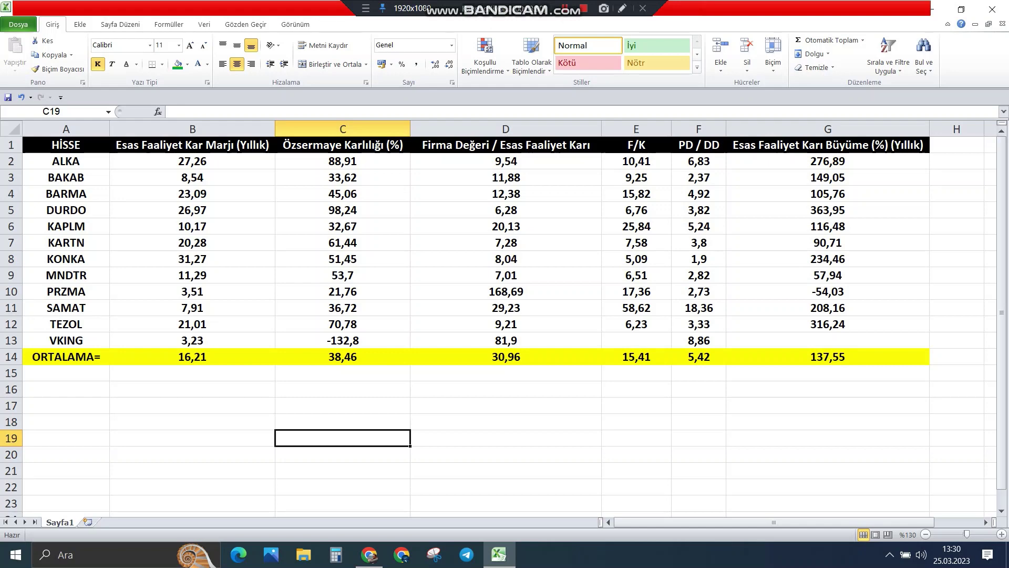
pyautogui.click(192, 357)
pyautogui.rightClick(186, 150)
pyautogui.moveTo(221, 293)
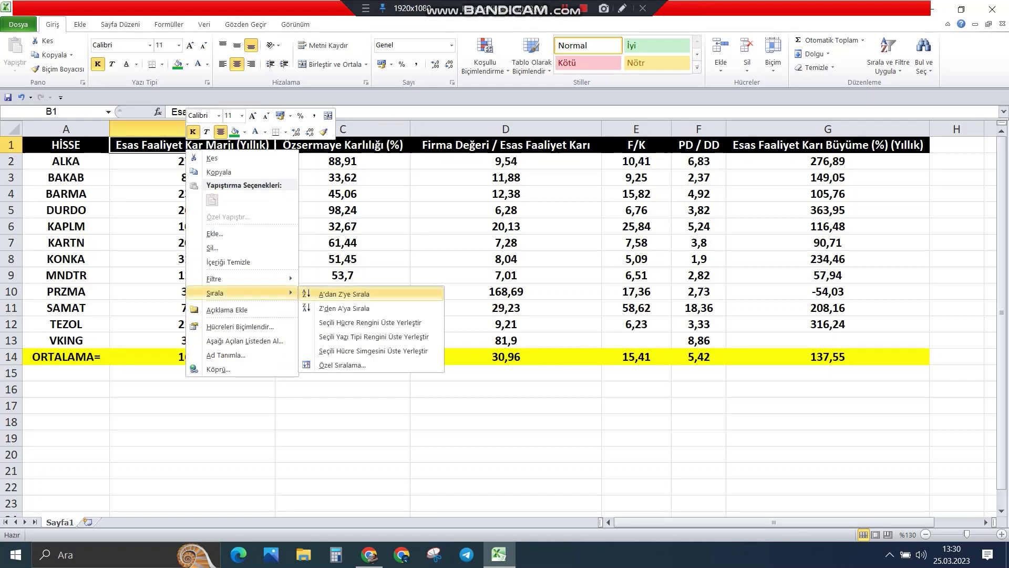
pyautogui.click(336, 308)
pyautogui.click(342, 373)
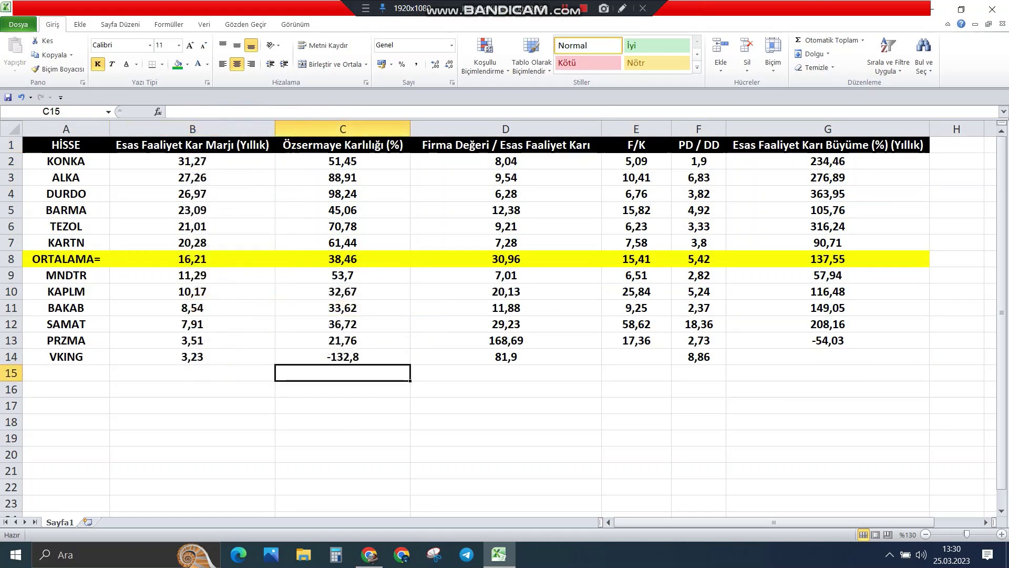
# Fill the Esas Faaliyet Kar Marjı cells above the ORTALAMA row, B2:B7, with green
pyautogui.click(66, 178)
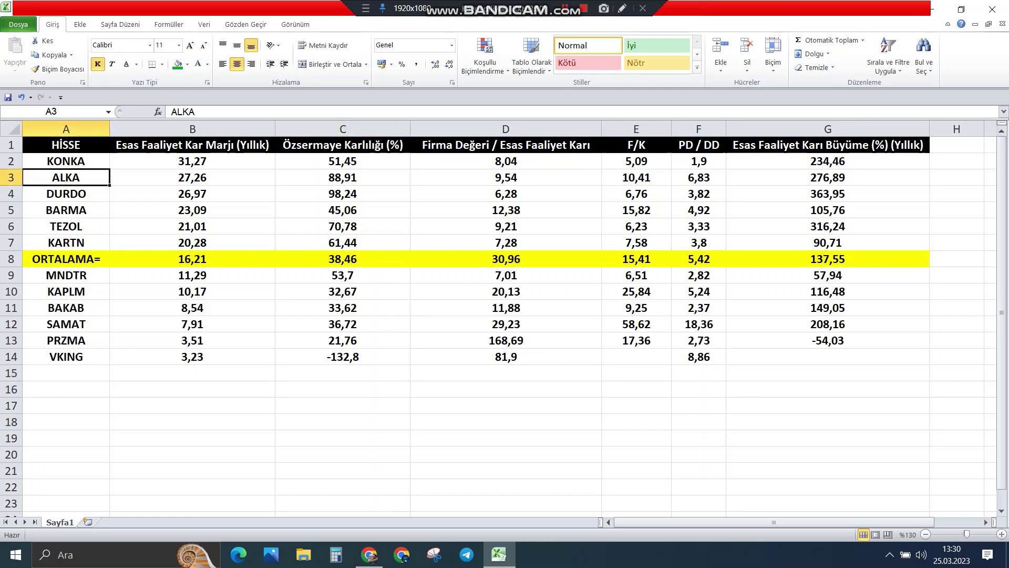
pyautogui.click(65, 193)
pyautogui.click(66, 209)
pyautogui.click(66, 226)
pyautogui.click(65, 243)
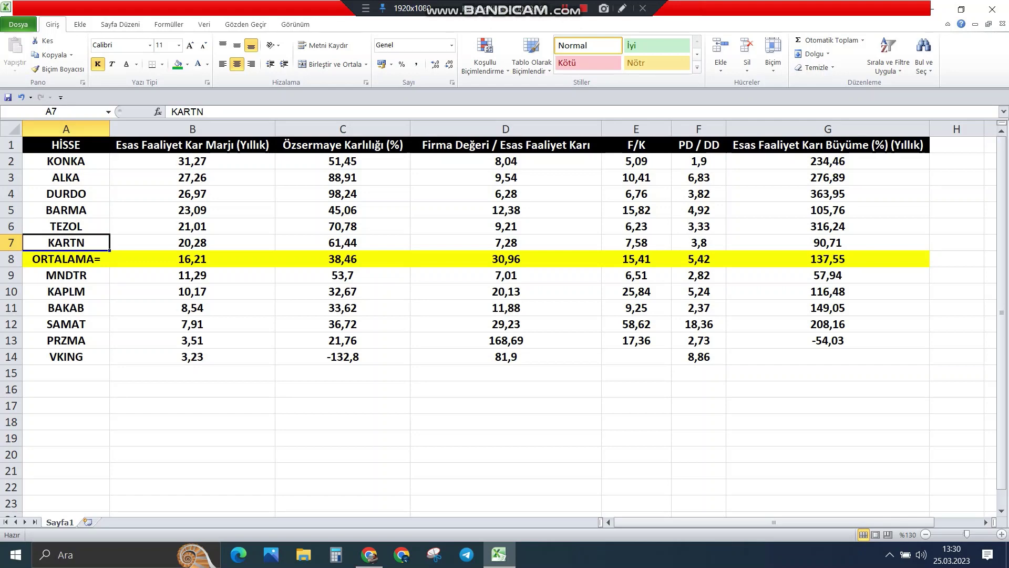
pyautogui.moveTo(193, 161); pyautogui.dragTo(192, 242)
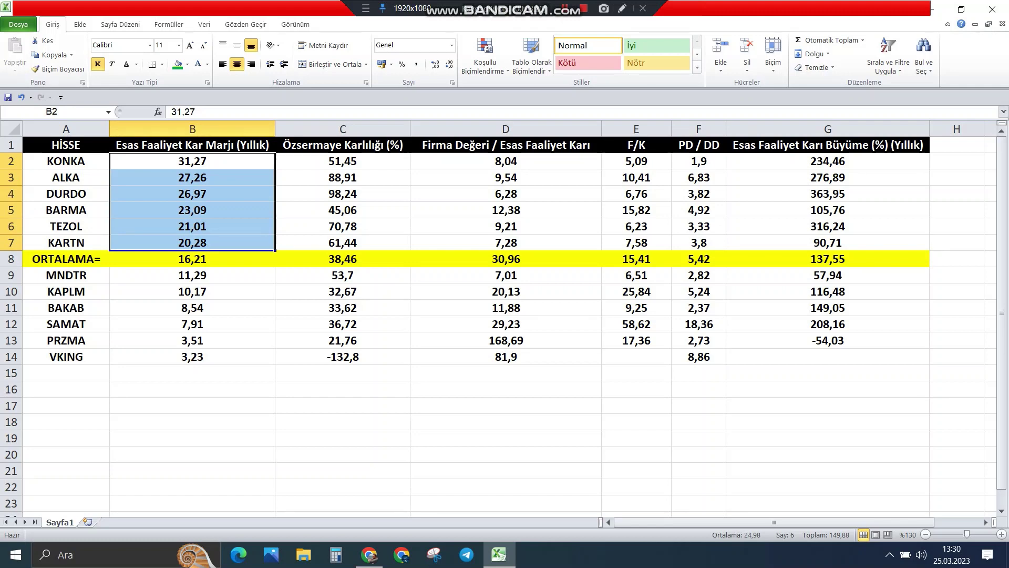
pyautogui.click(177, 63)
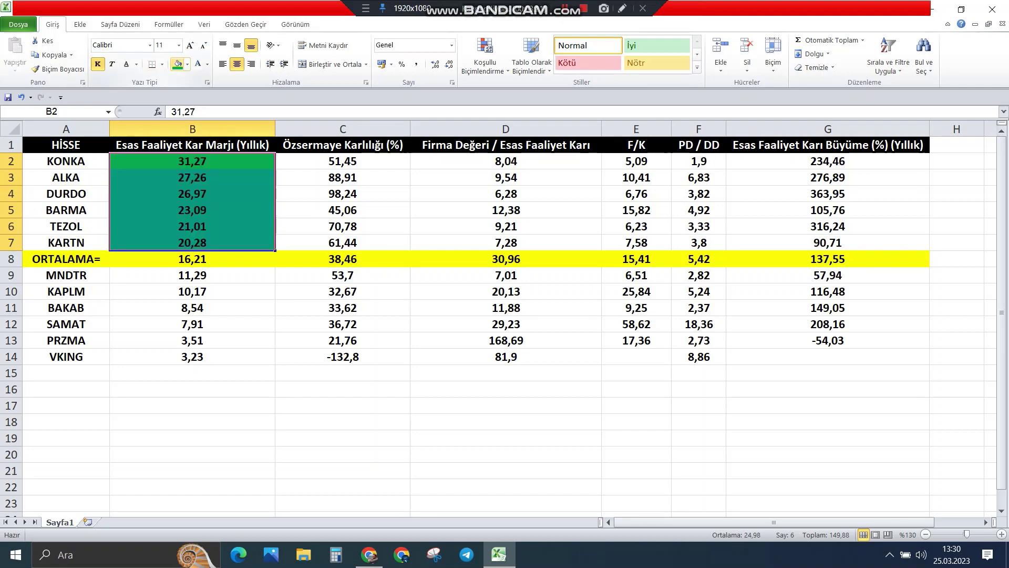
# Fill the Esas Faaliyet Kar Marjı cells below the ORTALAMA row, B9:B14, with red
pyautogui.moveTo(192, 275); pyautogui.dragTo(192, 356)
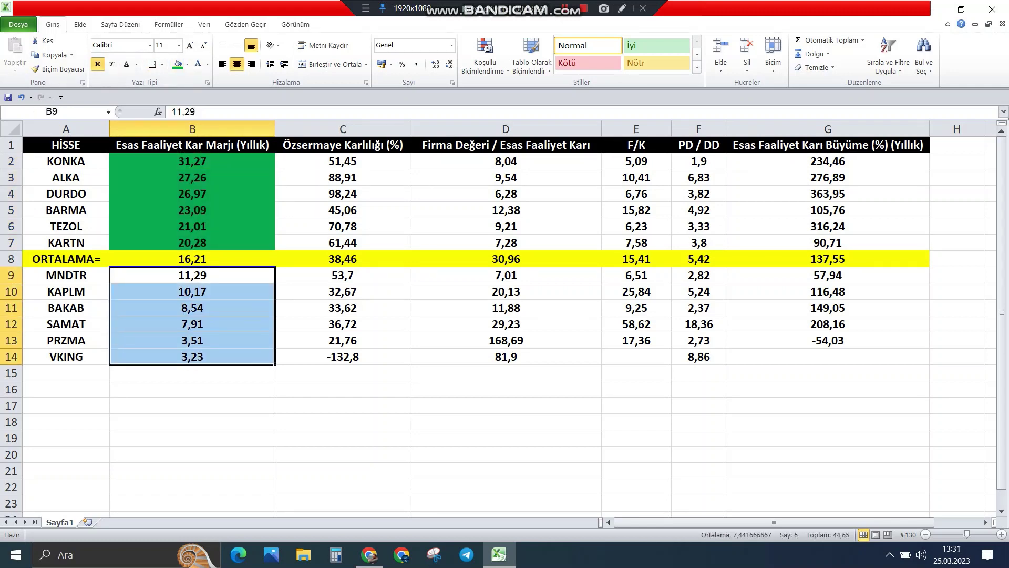
pyautogui.click(187, 64)
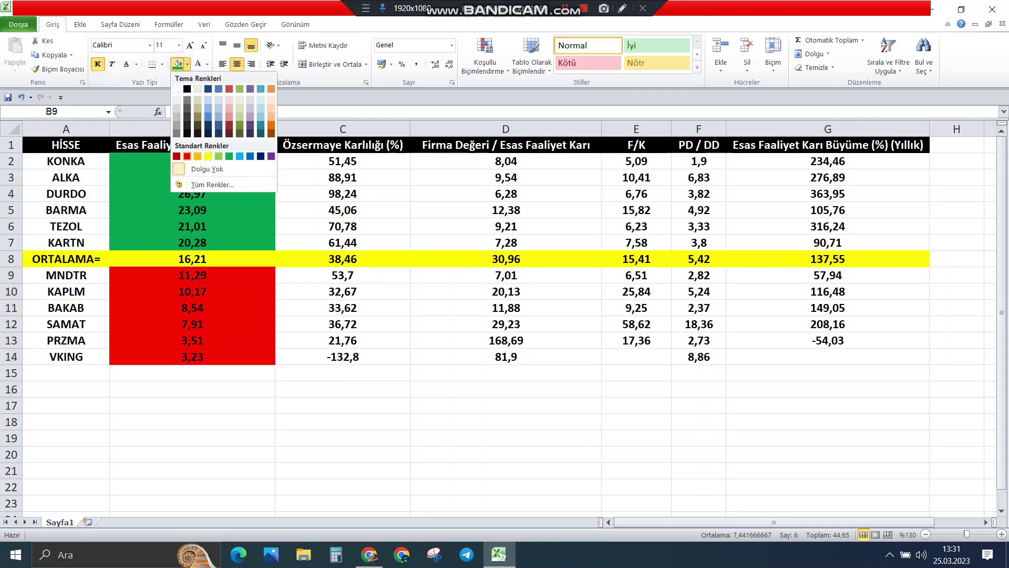
pyautogui.click(187, 156)
pyautogui.click(192, 340)
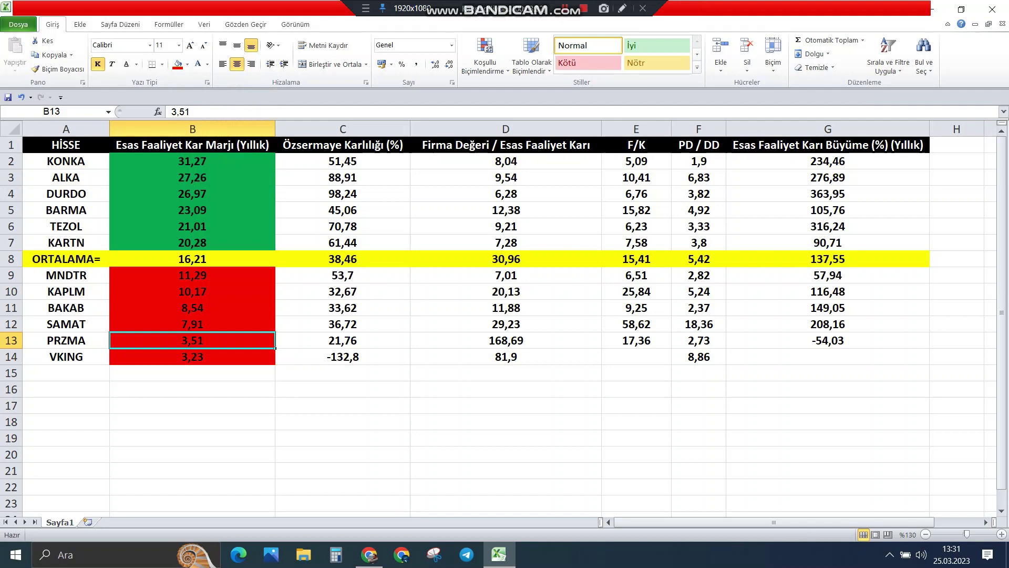
pyautogui.click(66, 357)
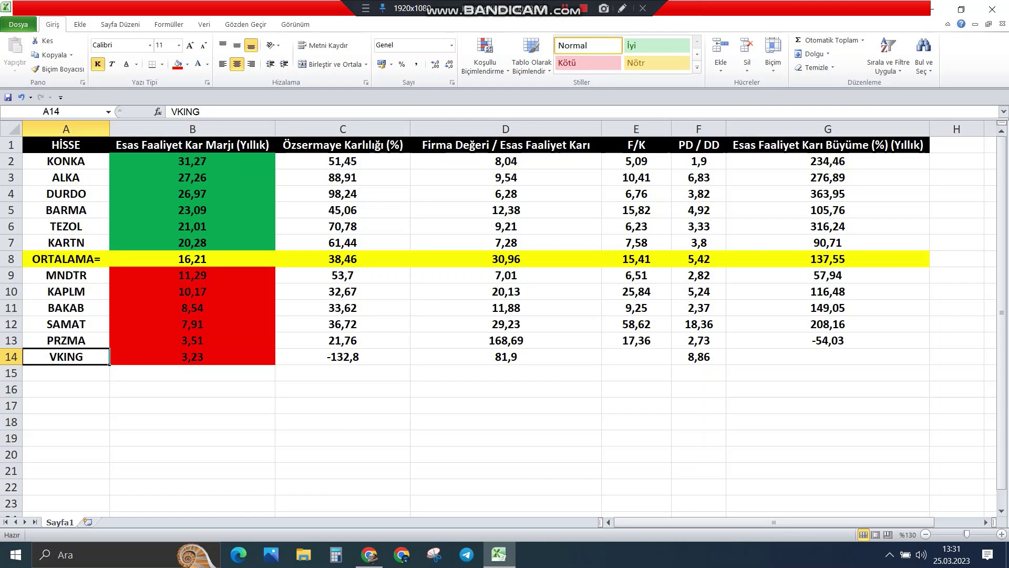
# Sort the stock table descending by Özsermaye Karlılığı (%)
pyautogui.click(357, 145)
pyautogui.rightClick(357, 145)
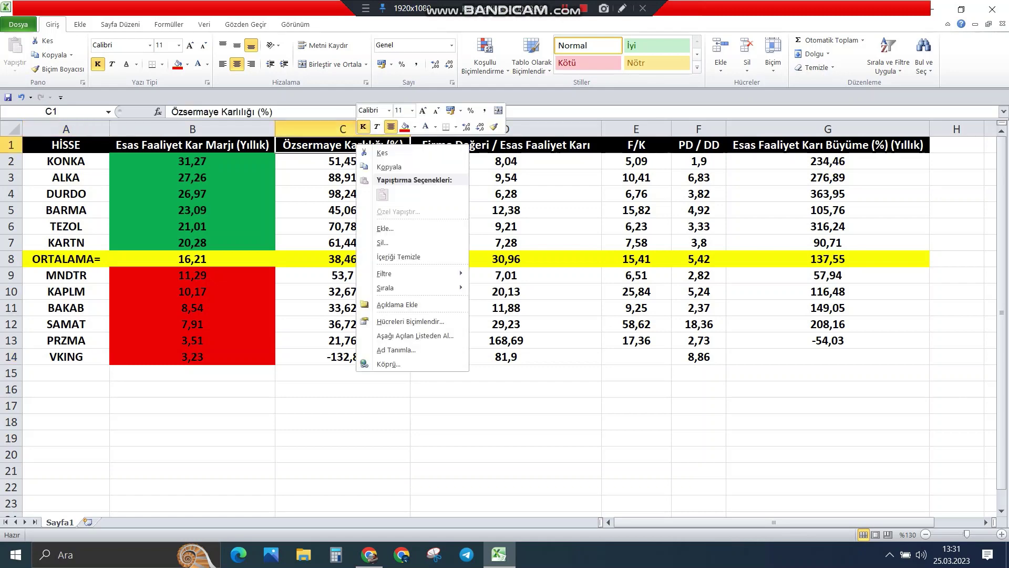
pyautogui.moveTo(399, 287)
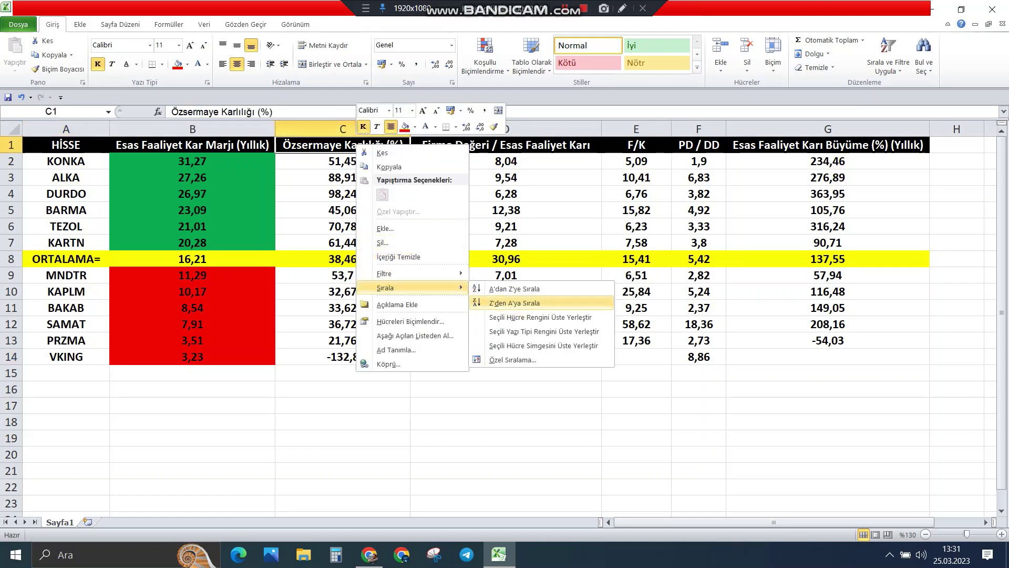
pyautogui.click(514, 303)
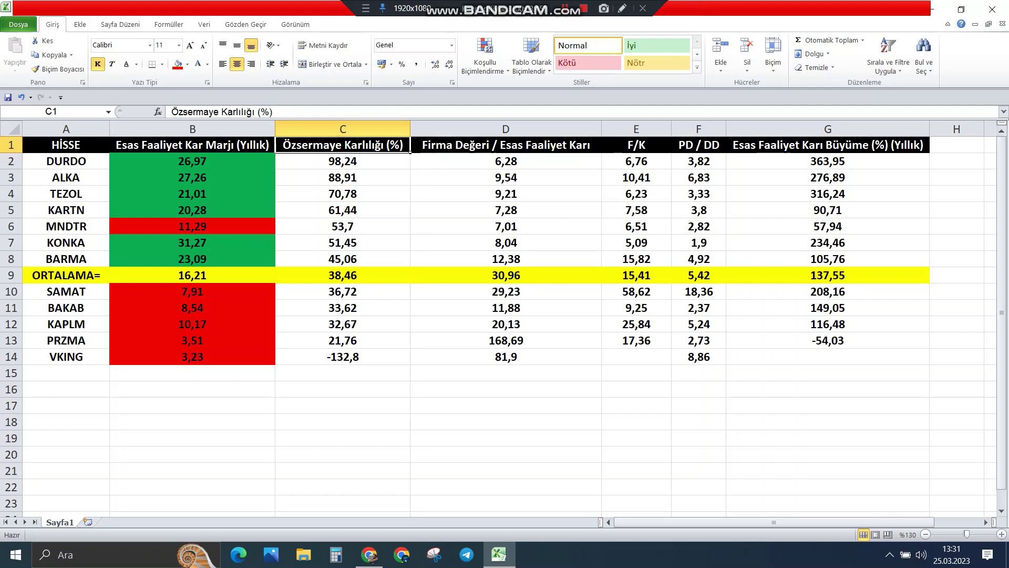
# Fill the Özsermaye Karlılığı cells above the ORTALAMA row, C2:C8, with green
pyautogui.moveTo(342, 161); pyautogui.dragTo(342, 258)
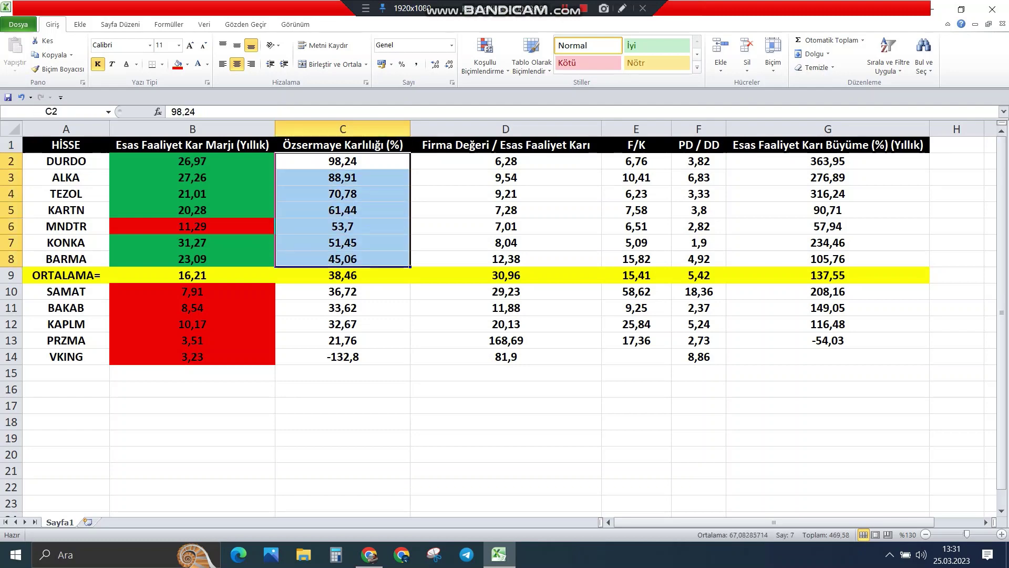
pyautogui.click(188, 65)
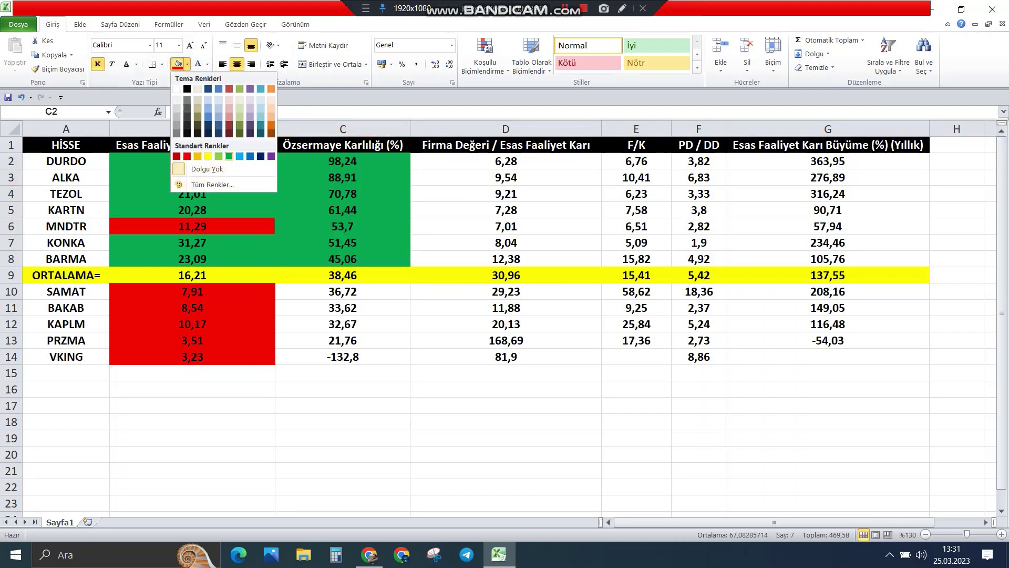
pyautogui.click(229, 156)
pyautogui.click(505, 209)
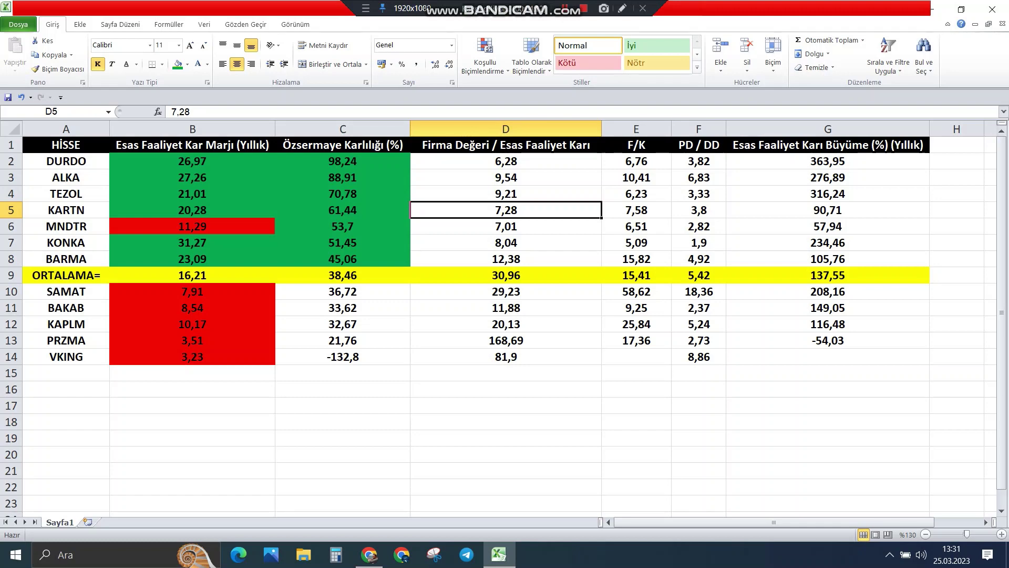
# Fill the Özsermaye Karlılığı cells below the ORTALAMA row, C10:C14, with red
pyautogui.click(342, 291)
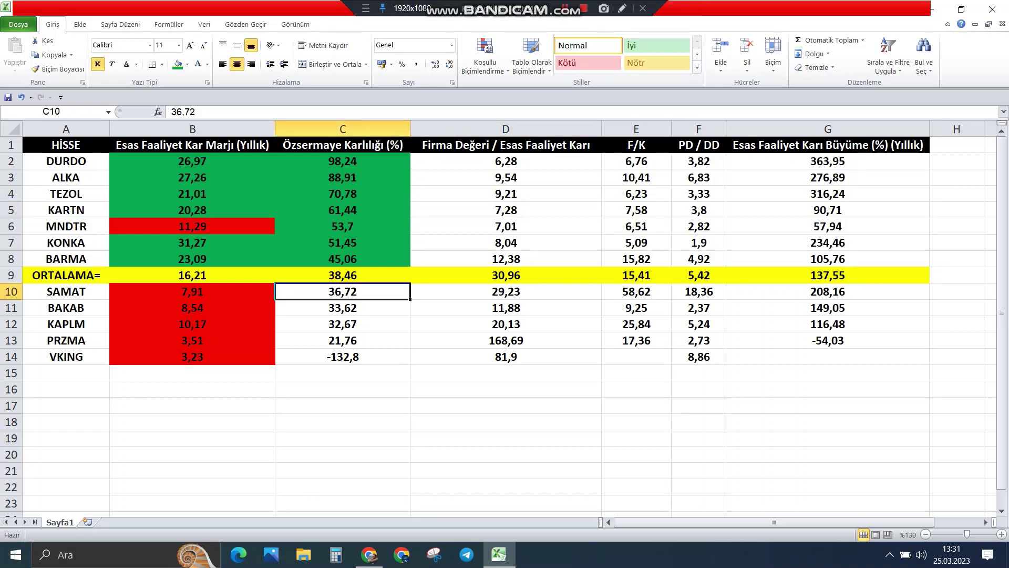
pyautogui.moveTo(343, 291); pyautogui.dragTo(343, 357)
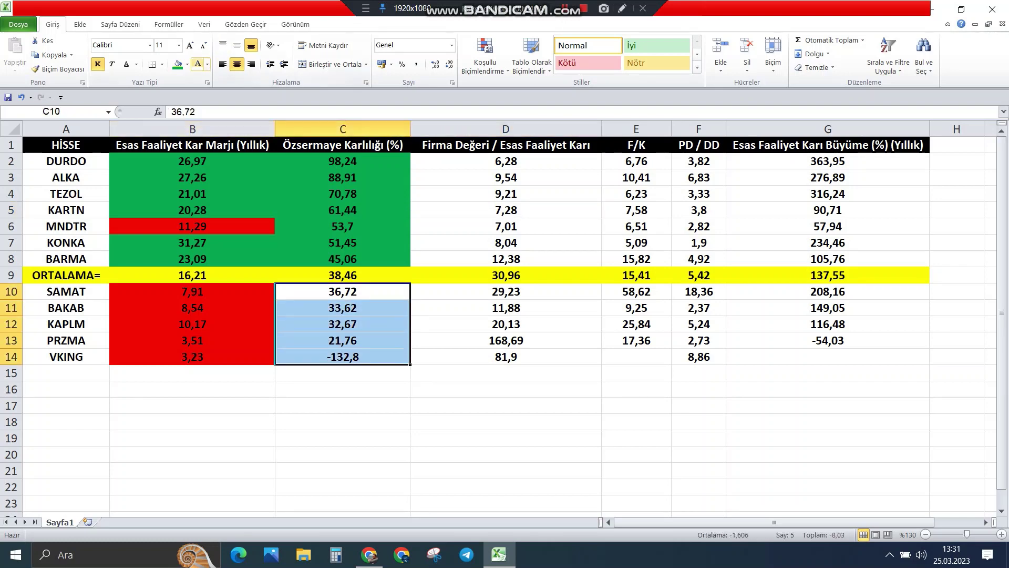
pyautogui.click(187, 64)
pyautogui.click(177, 156)
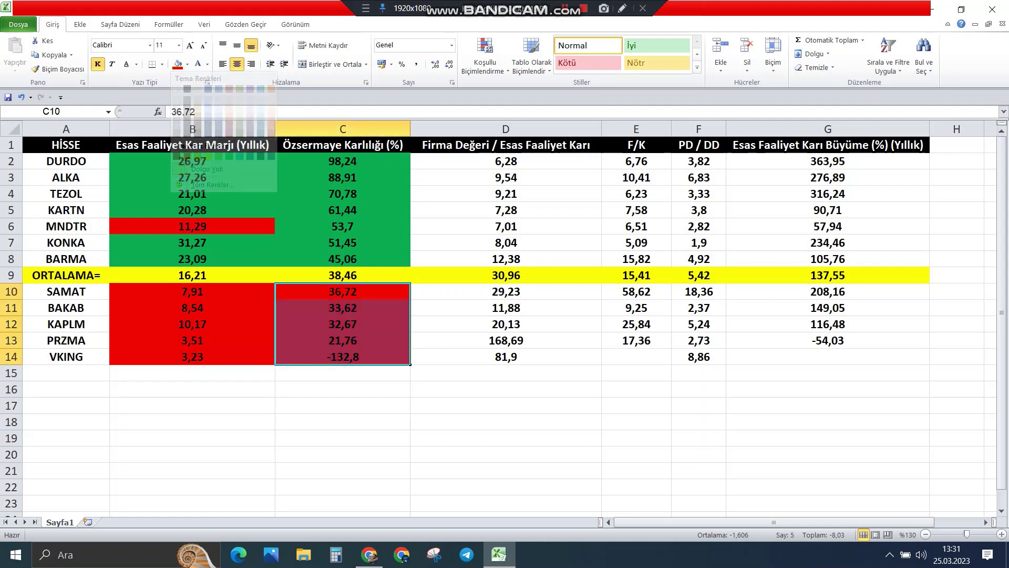
pyautogui.click(342, 324)
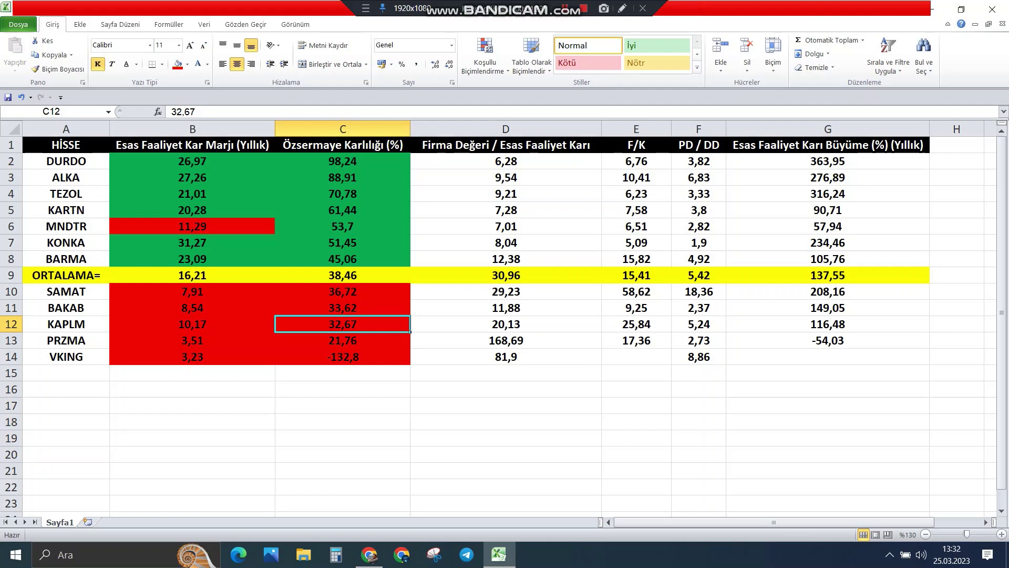
pyautogui.click(65, 356)
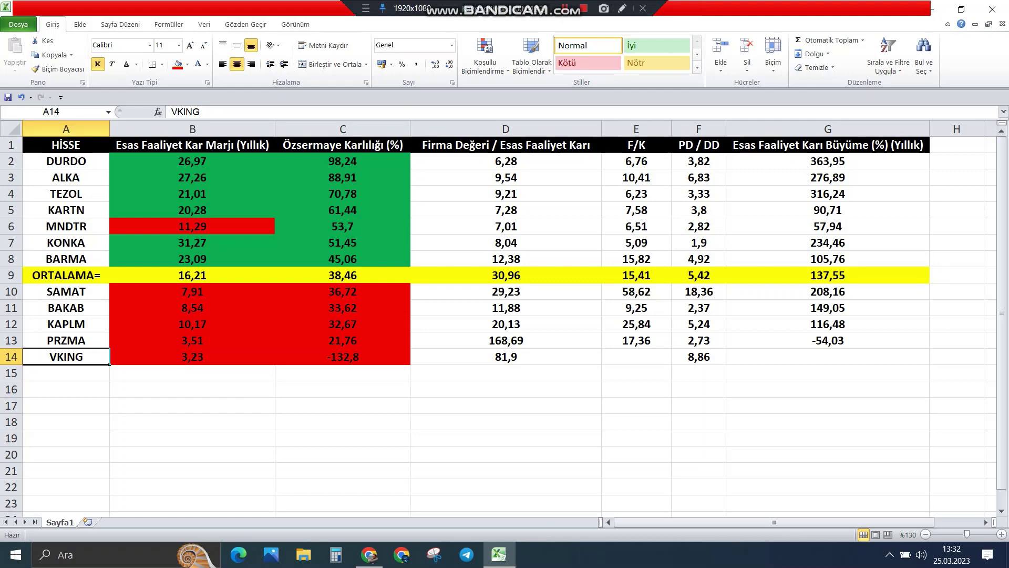
# Sort the stock table ascending by Firma Değeri / Esas Faaliyet Karı
pyautogui.click(504, 144)
pyautogui.rightClick(504, 143)
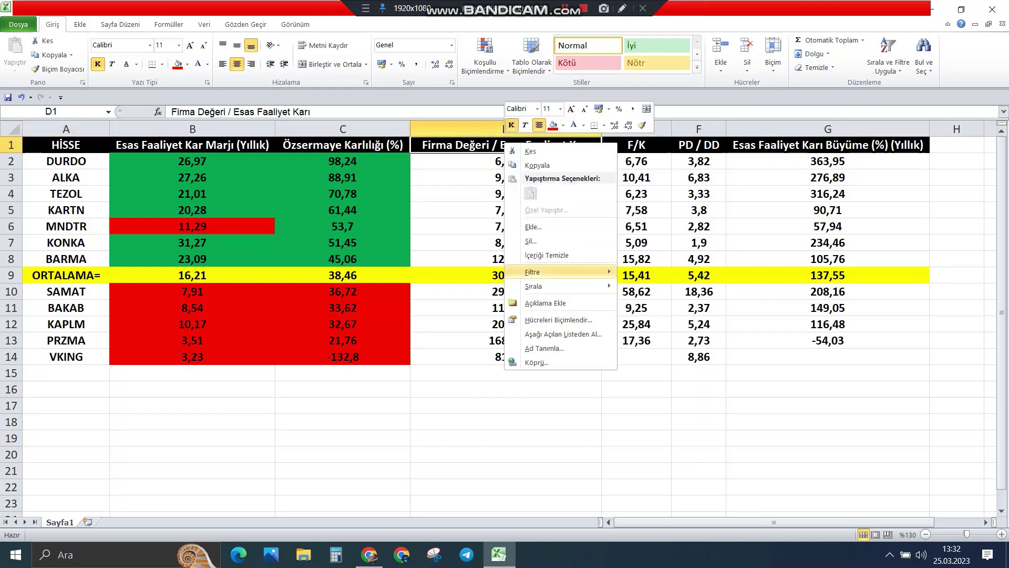
pyautogui.moveTo(534, 286)
pyautogui.click(657, 287)
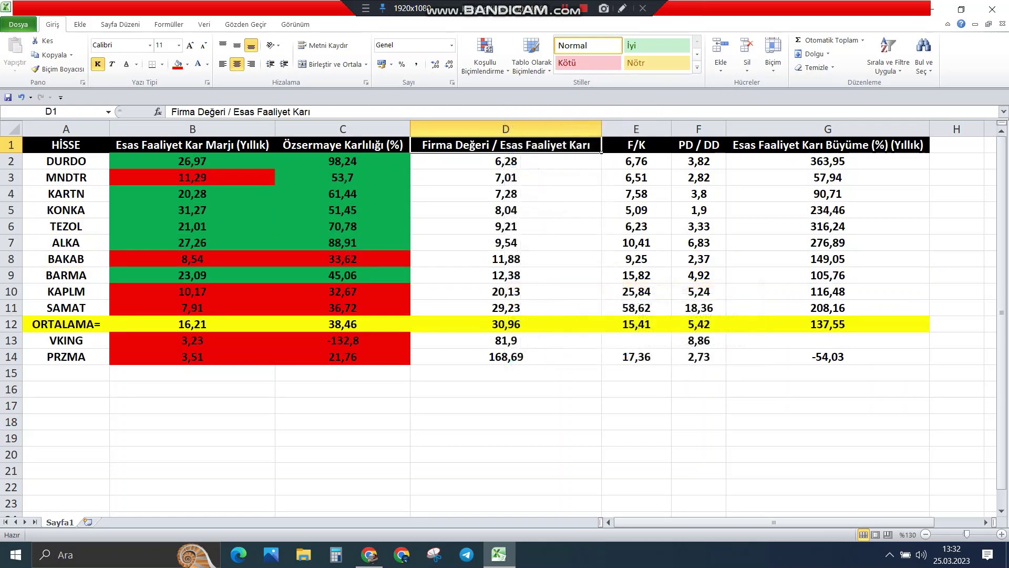
# Fill the Firma Değeri / Esas Faaliyet Karı cells above the ORTALAMA row, D2:D11, with green
pyautogui.click(506, 291)
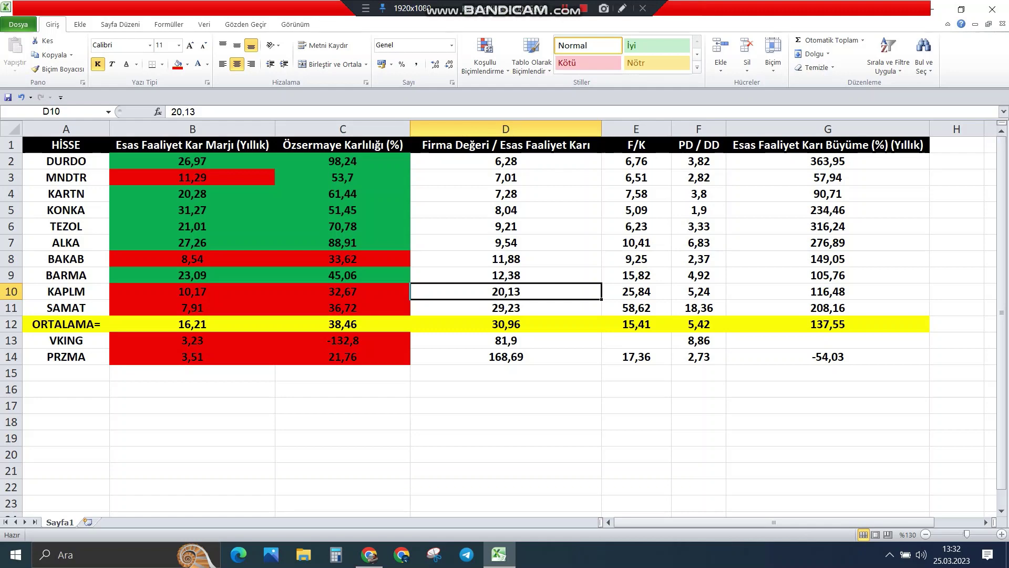
pyautogui.moveTo(506, 161); pyautogui.dragTo(506, 308)
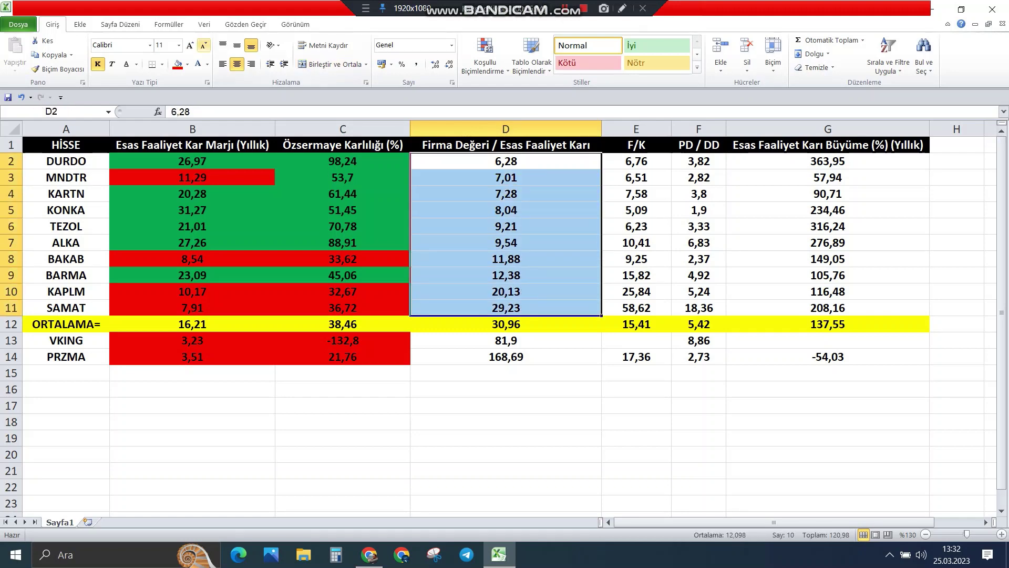
pyautogui.click(187, 65)
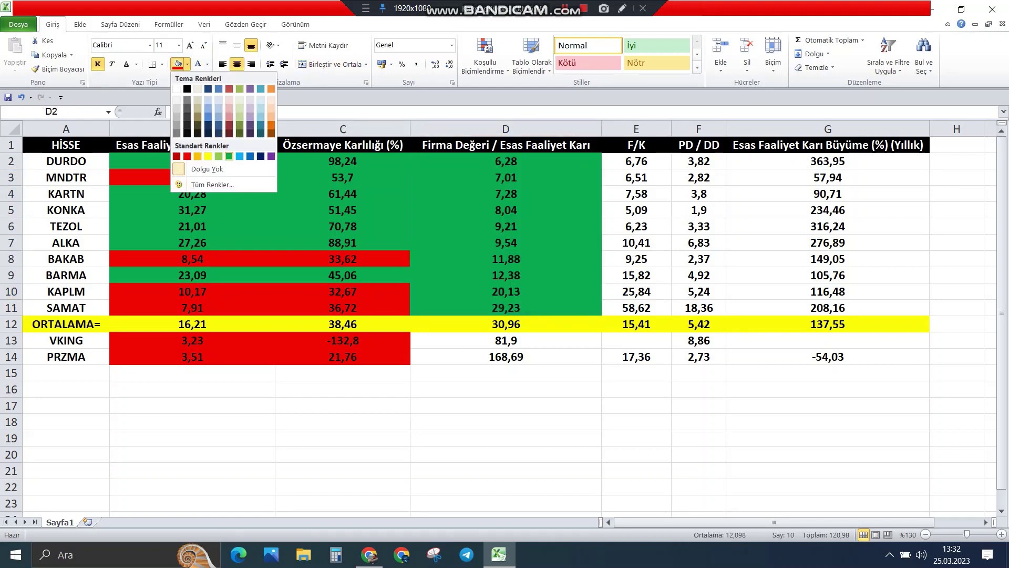
pyautogui.click(230, 156)
pyautogui.click(343, 193)
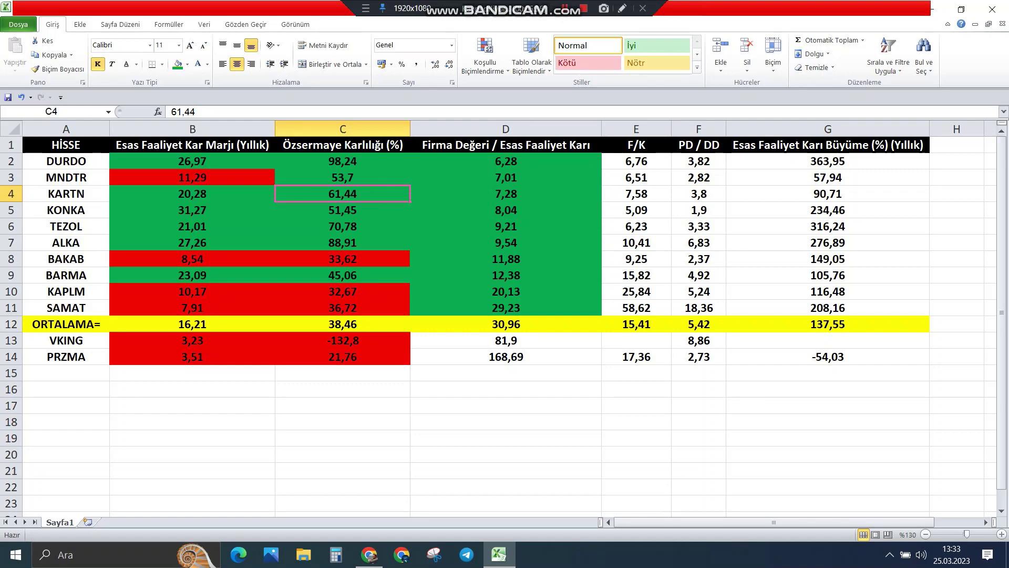
# Fill the Firma Değeri / Esas Faaliyet Karı cells below the ORTALAMA row, D13:D14, with red
pyautogui.click(506, 340)
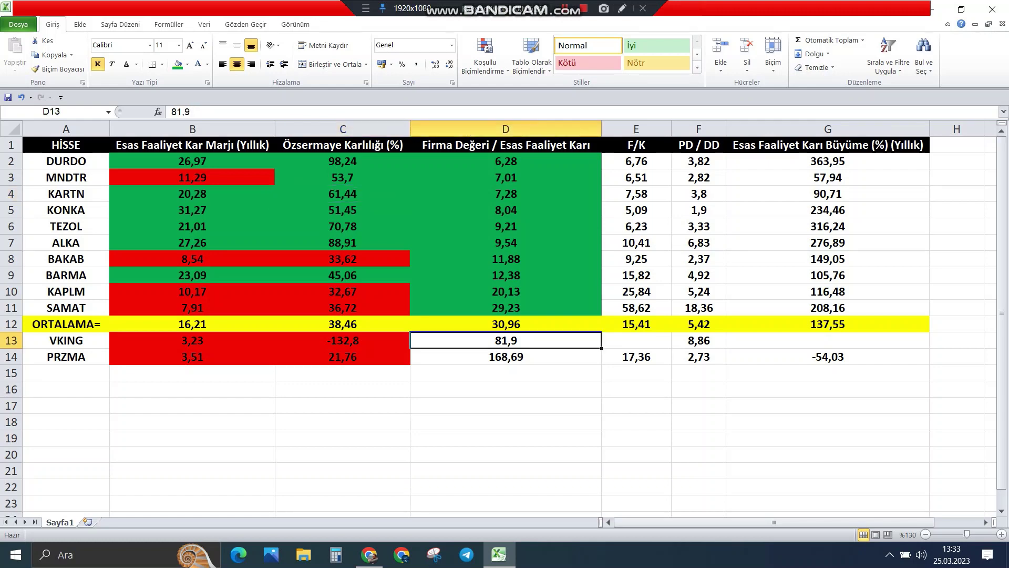
pyautogui.hotkey('shift', 'Down')
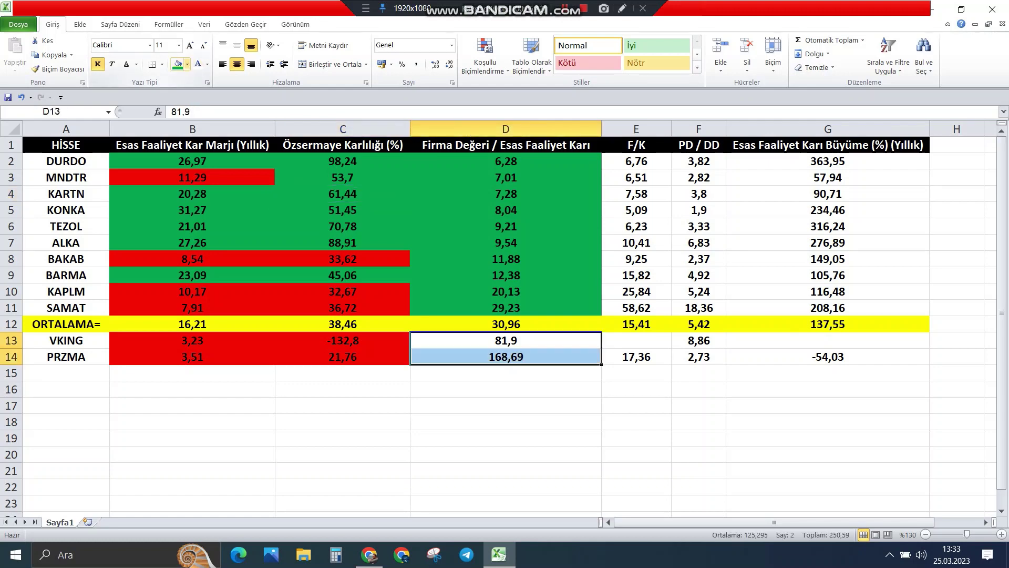
pyautogui.click(188, 64)
pyautogui.click(187, 156)
pyautogui.click(342, 340)
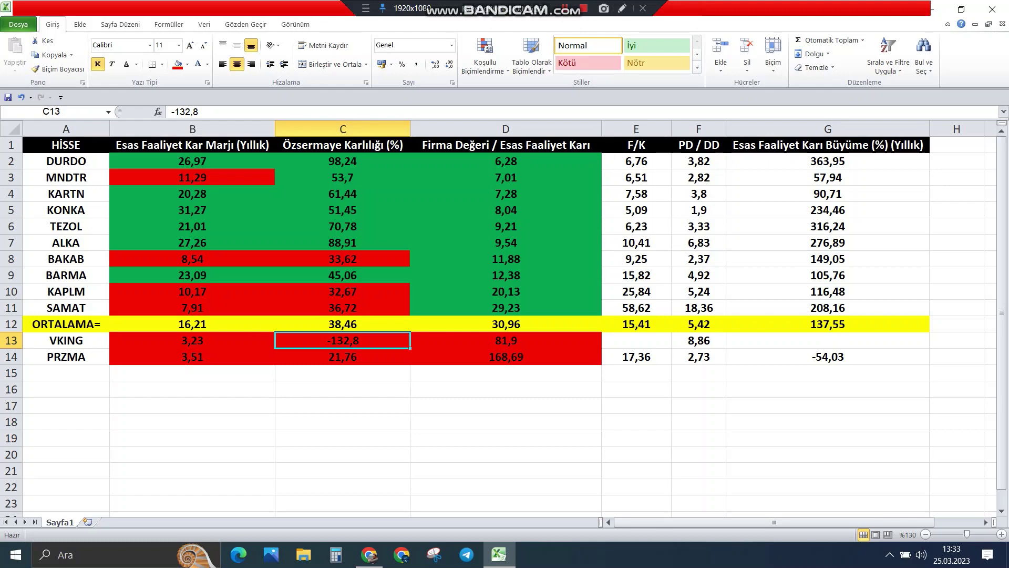
# Sort the stock table ascending by F/K
pyautogui.click(636, 145)
pyautogui.rightClick(640, 143)
pyautogui.moveTo(684, 287)
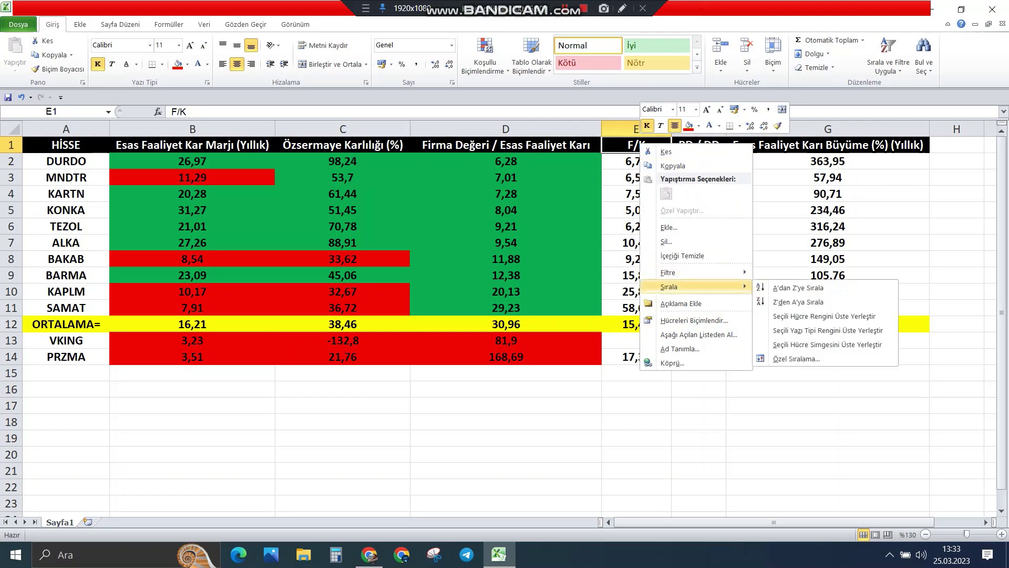
pyautogui.click(798, 288)
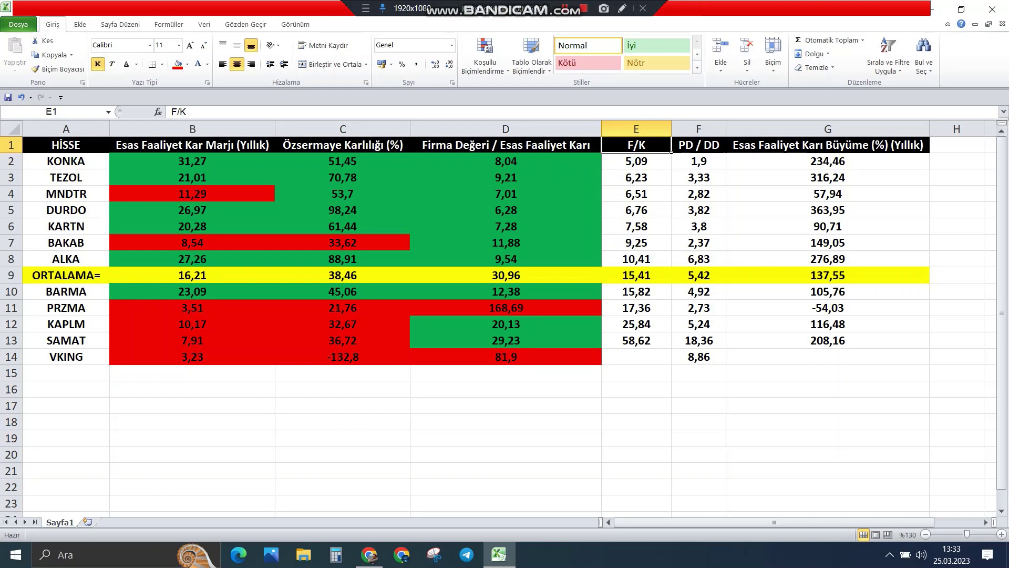
# Fill the F/K cells above the ORTALAMA row, E2:E8, with green
pyautogui.moveTo(636, 161); pyautogui.dragTo(636, 259)
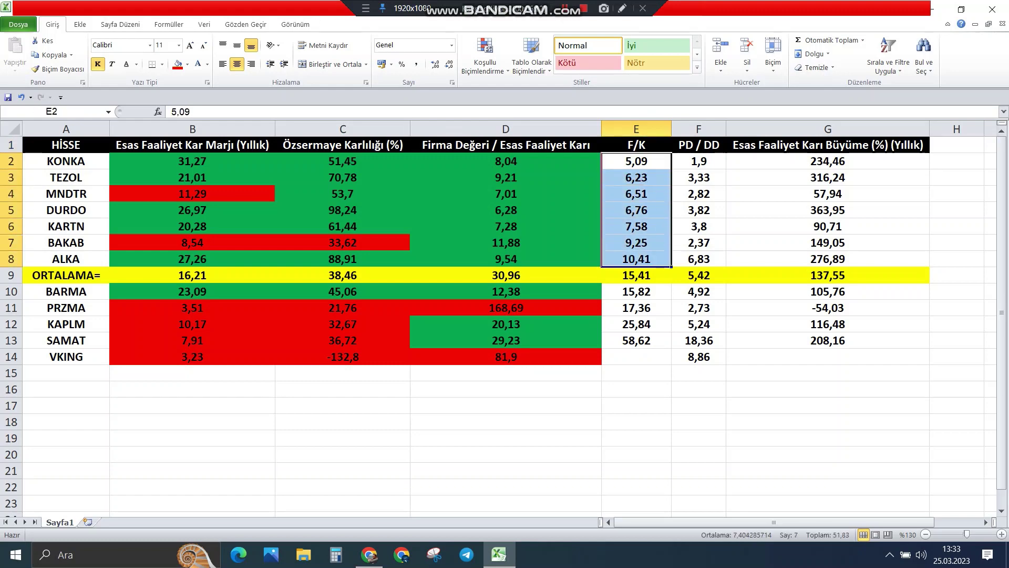
pyautogui.click(187, 64)
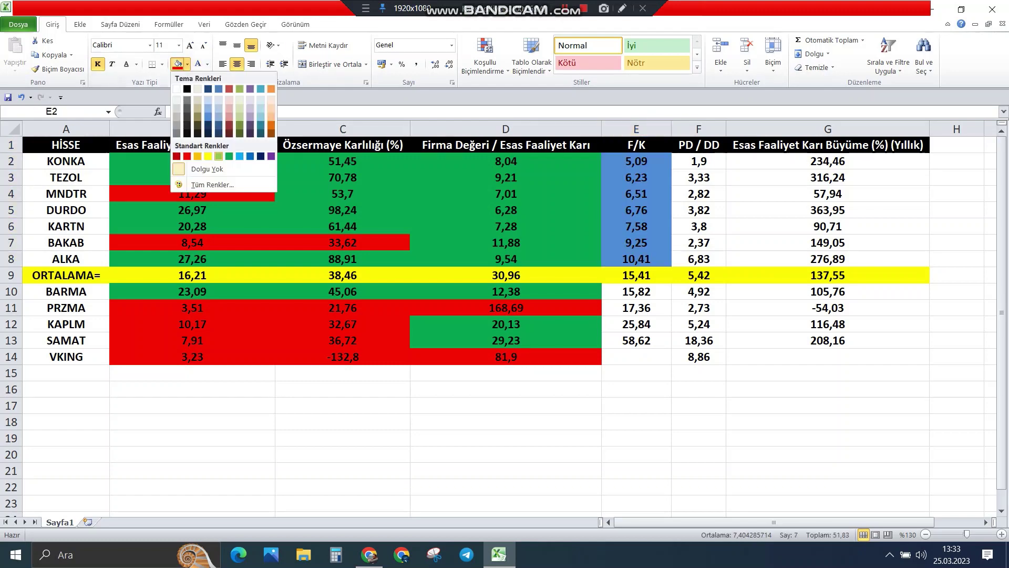
pyautogui.click(228, 156)
pyautogui.click(506, 193)
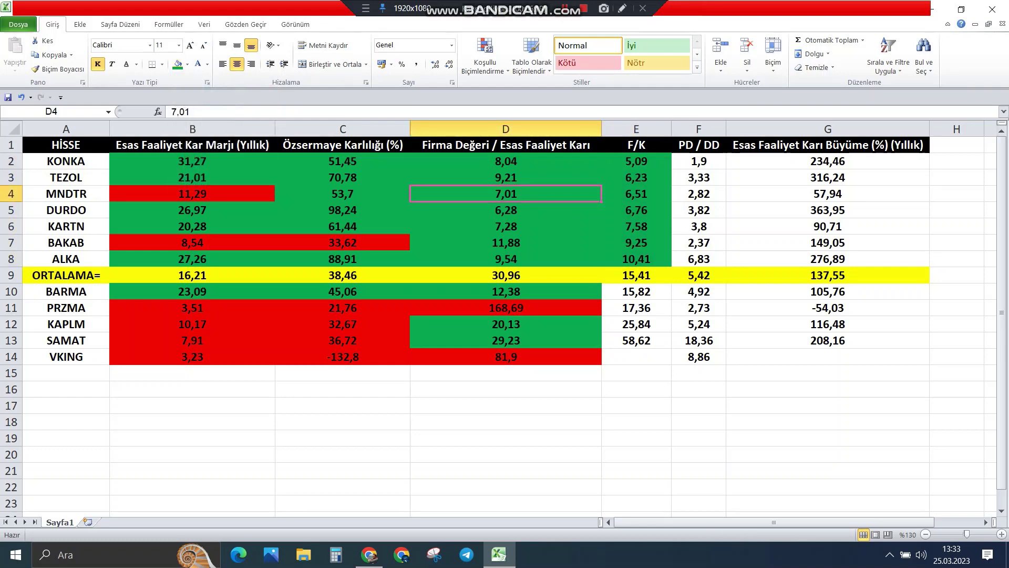
pyautogui.click(636, 161)
pyautogui.click(635, 178)
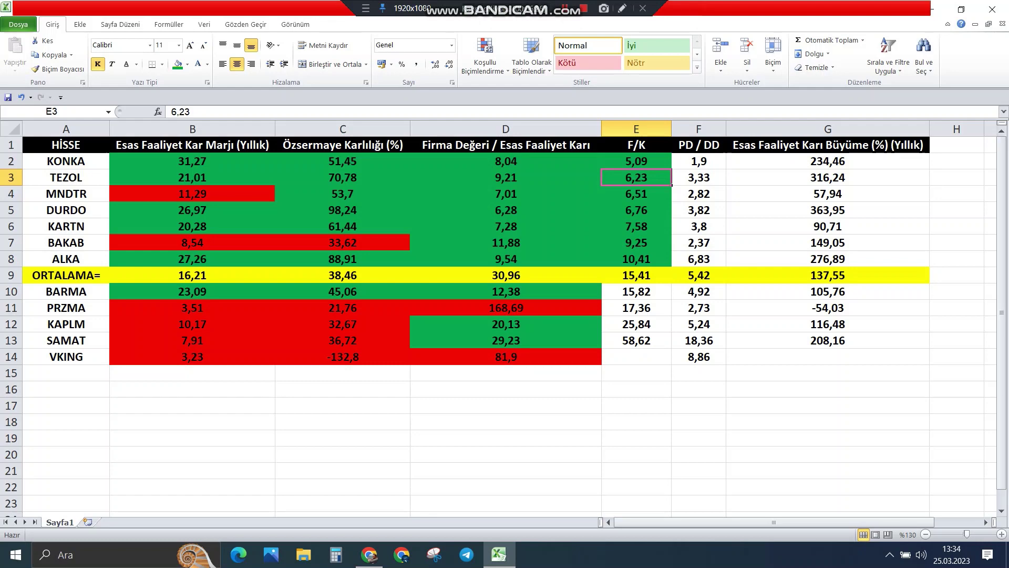
pyautogui.click(636, 209)
pyautogui.click(636, 226)
pyautogui.click(636, 258)
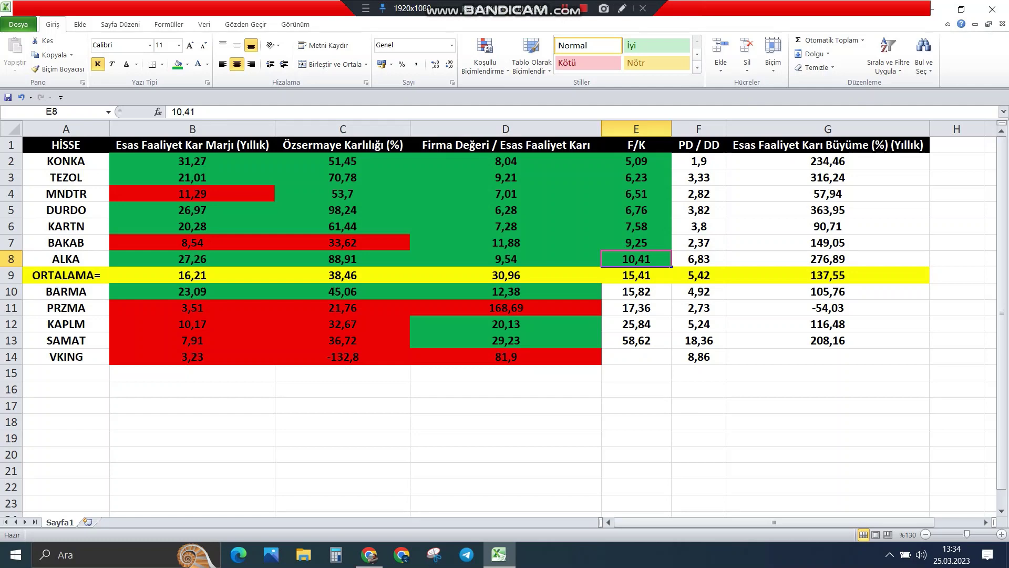
# Fill the F/K cells below the ORTALAMA row, E10:E14, with red, including the empty VKING cell
pyautogui.click(635, 291)
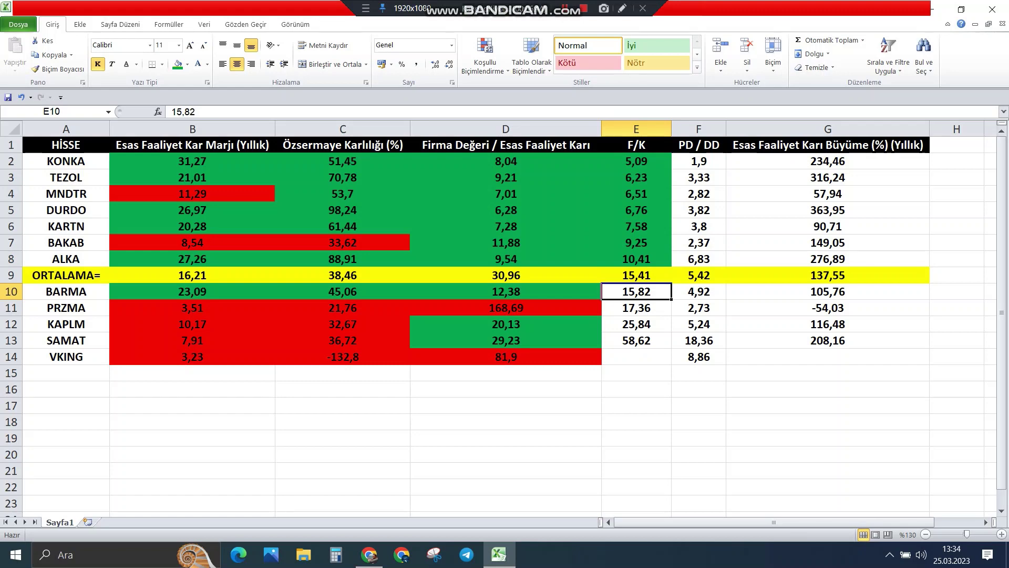
pyautogui.moveTo(636, 291); pyautogui.dragTo(636, 356)
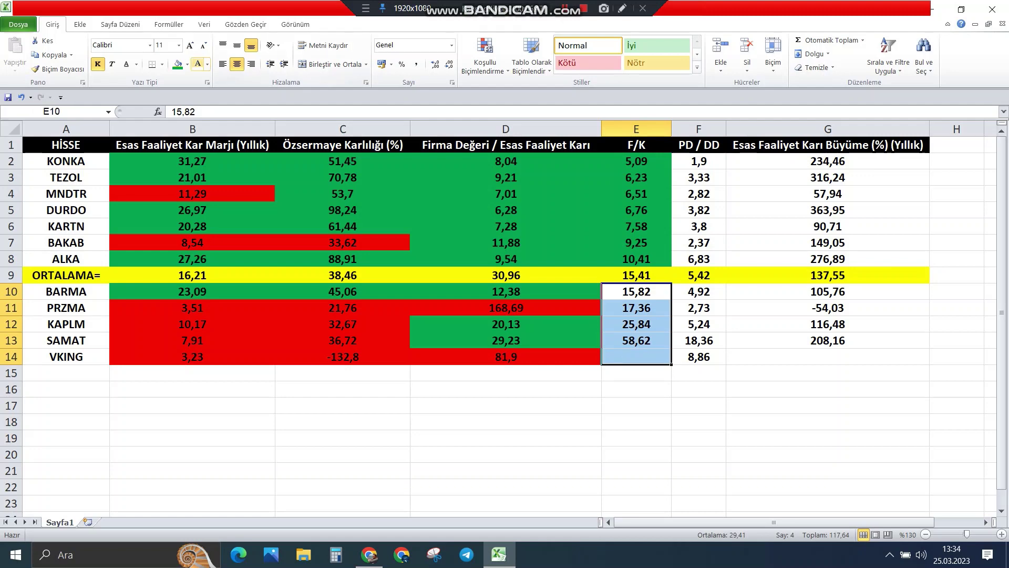
pyautogui.click(187, 64)
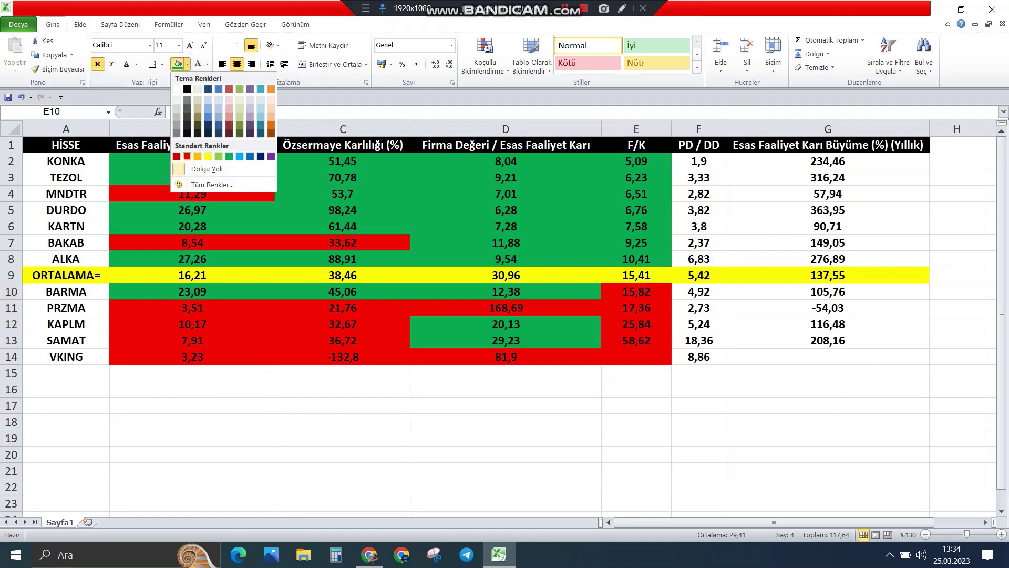
pyautogui.click(187, 156)
pyautogui.click(505, 324)
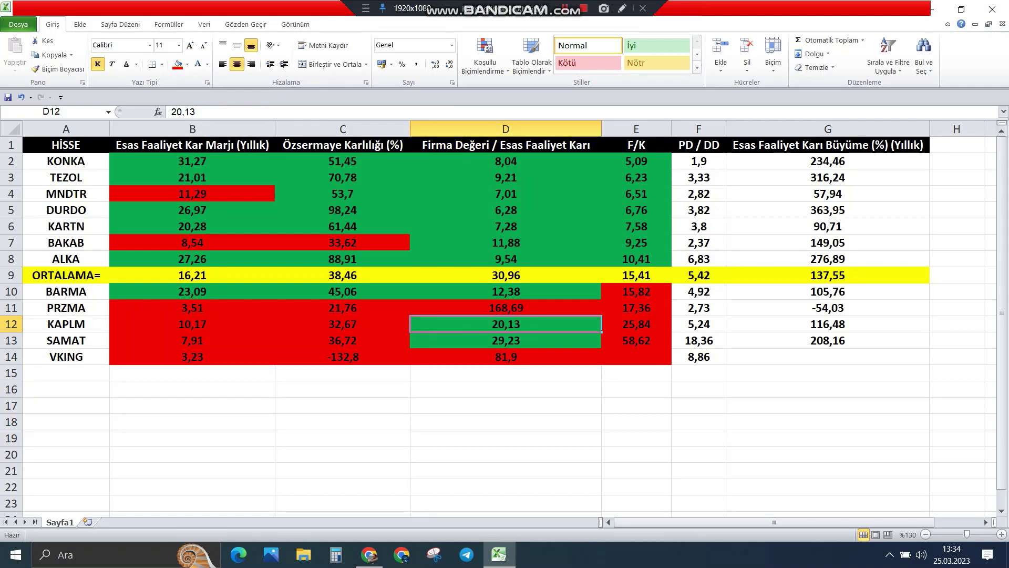
pyautogui.click(636, 357)
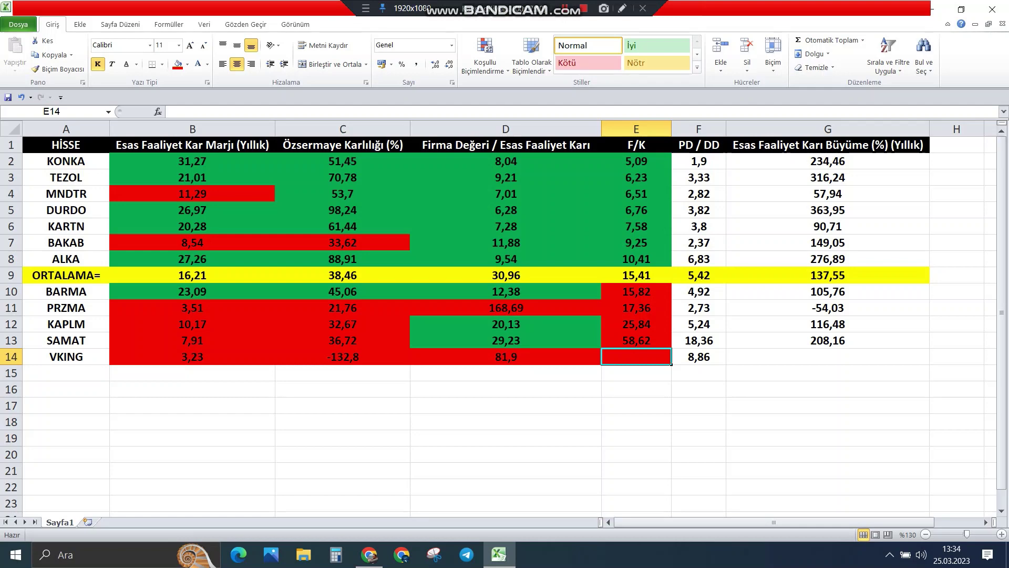
# Sort the stock table ascending by PD / DD
pyautogui.click(699, 145)
pyautogui.rightClick(705, 148)
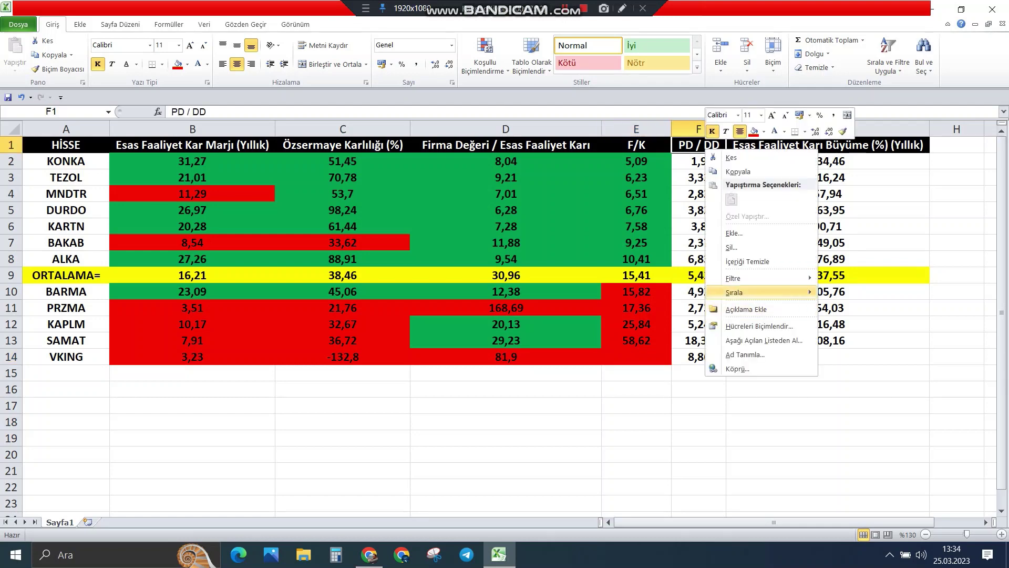
pyautogui.moveTo(762, 292)
pyautogui.click(846, 292)
pyautogui.click(699, 258)
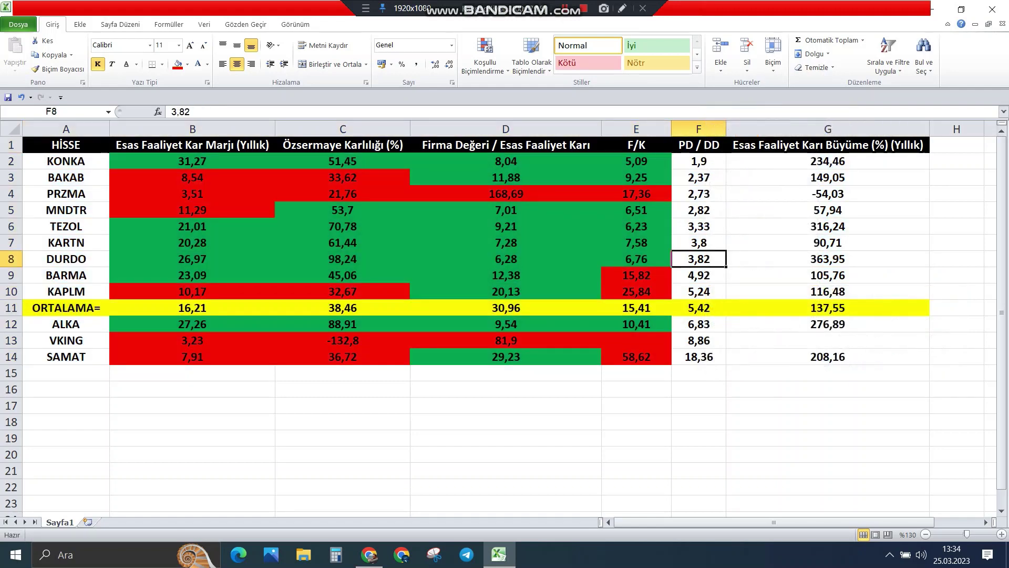
# Fill the PD / DD cells above the ORTALAMA row, F2:F10, with green
pyautogui.moveTo(698, 161); pyautogui.dragTo(698, 291)
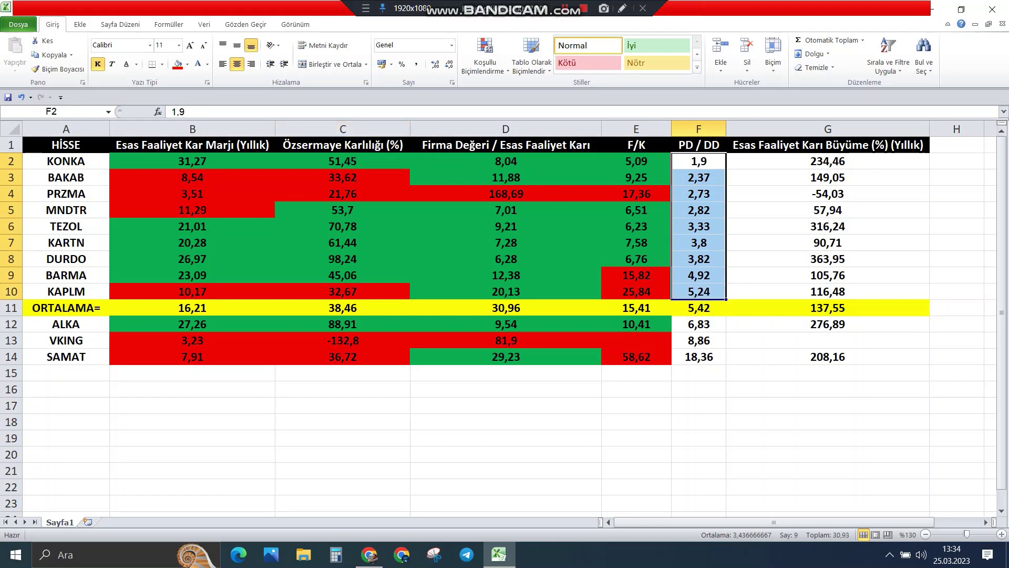
pyautogui.click(187, 64)
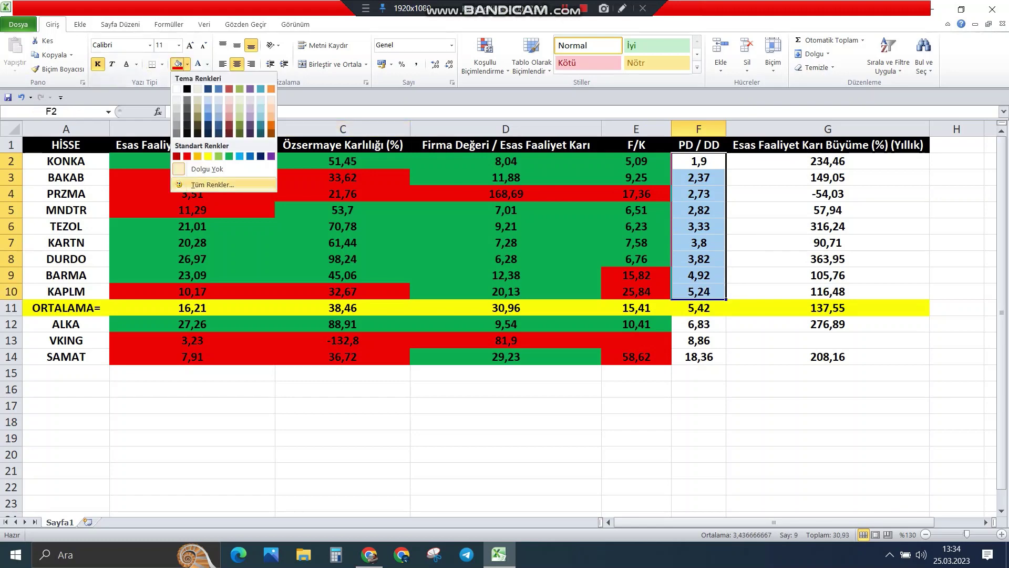
pyautogui.click(229, 156)
pyautogui.click(506, 258)
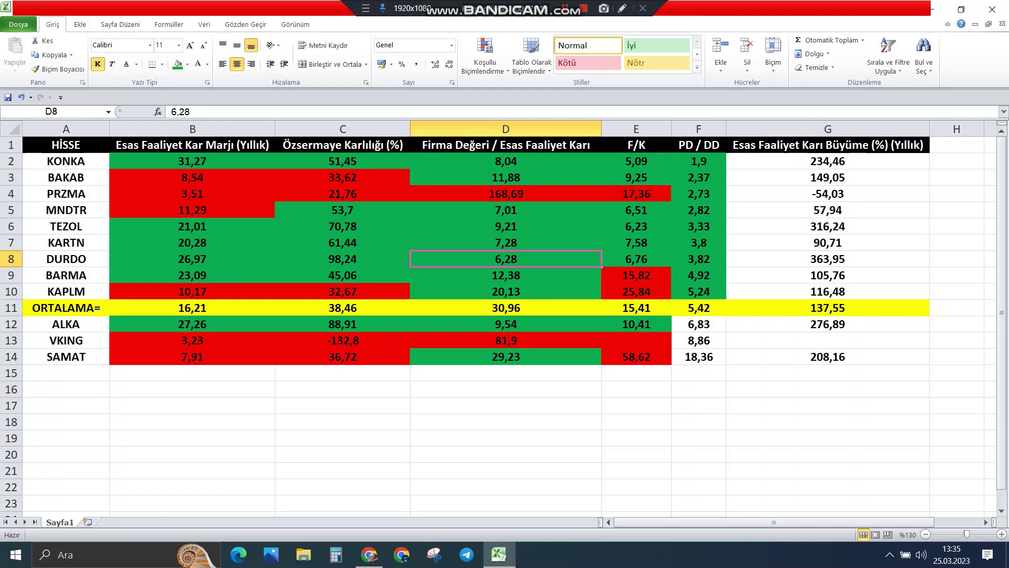
pyautogui.click(699, 226)
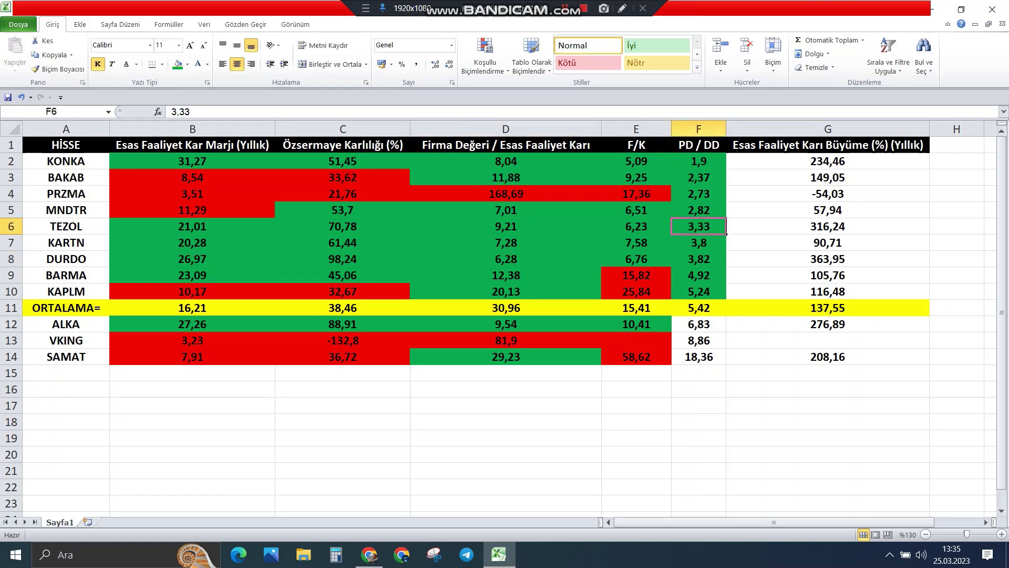
pyautogui.click(698, 259)
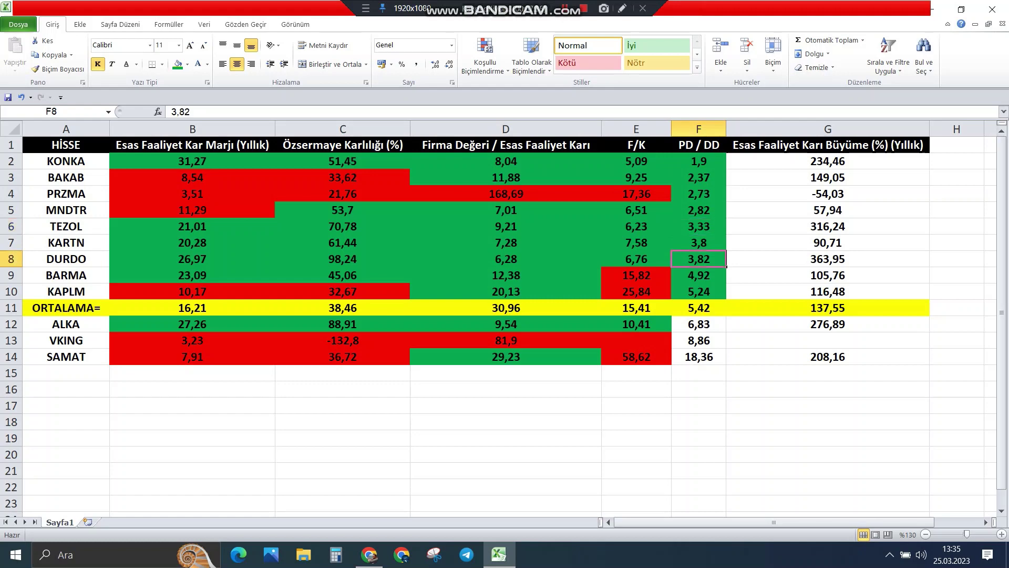
pyautogui.click(699, 242)
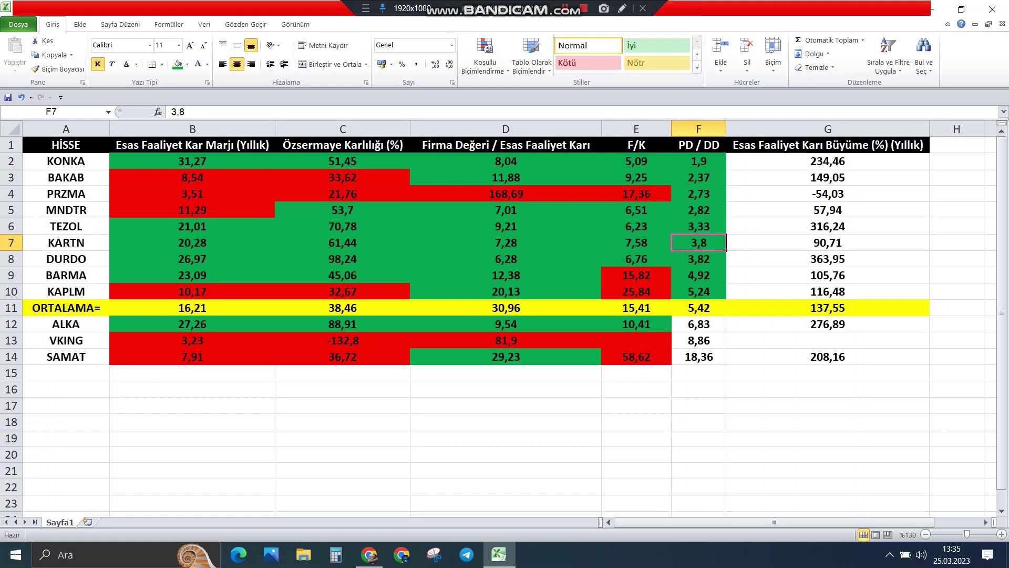
# Fill the PD / DD cells below the ORTALAMA row, F12:F14, with red
pyautogui.click(698, 324)
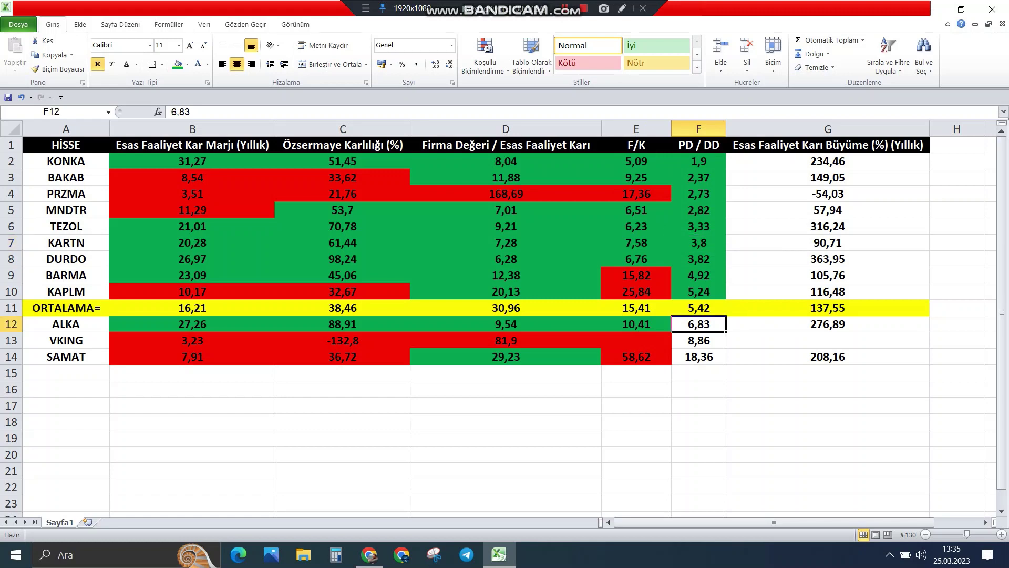
pyautogui.moveTo(698, 324); pyautogui.dragTo(699, 357)
pyautogui.click(187, 64)
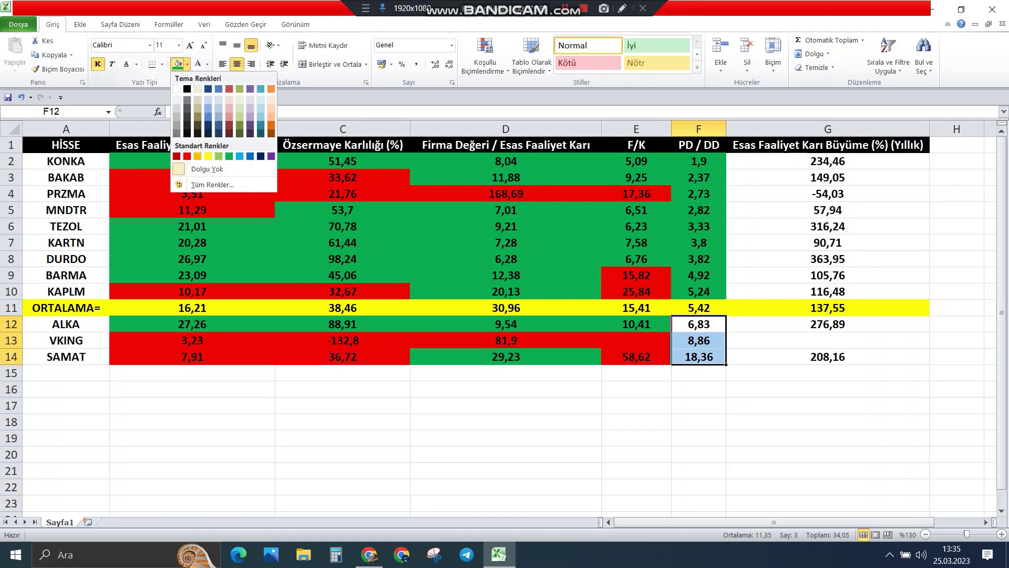
pyautogui.click(187, 156)
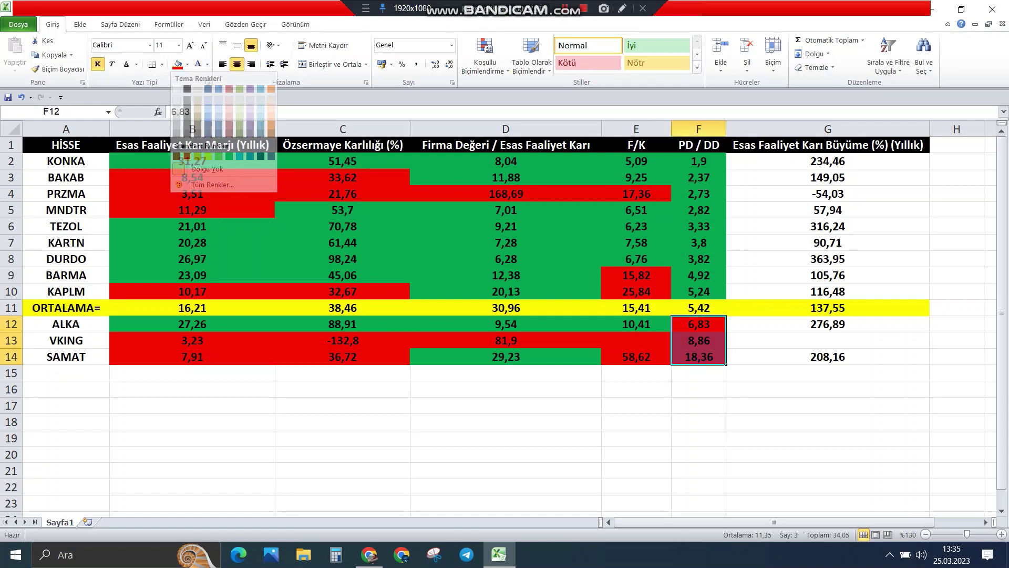
pyautogui.click(505, 470)
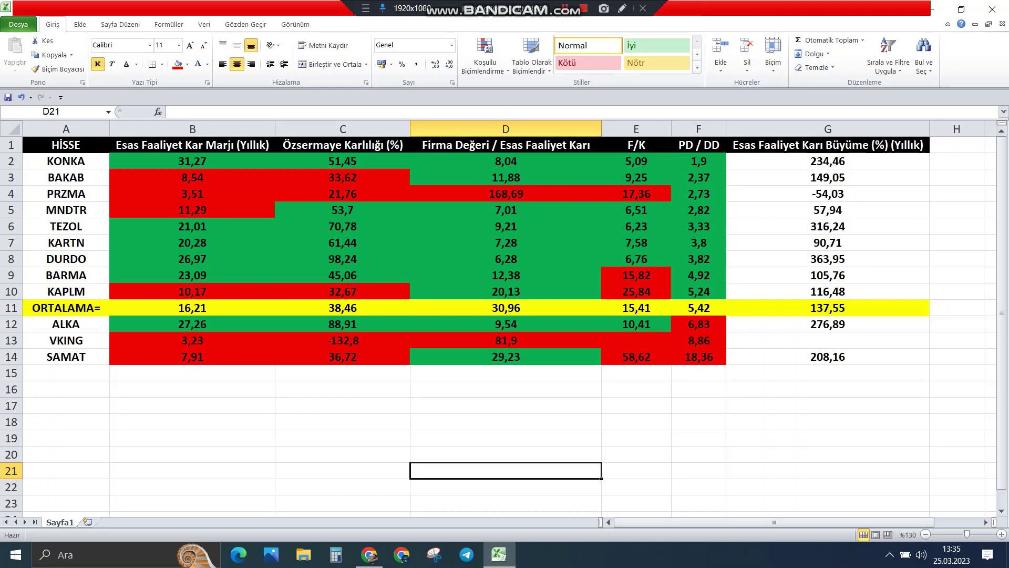
pyautogui.click(698, 340)
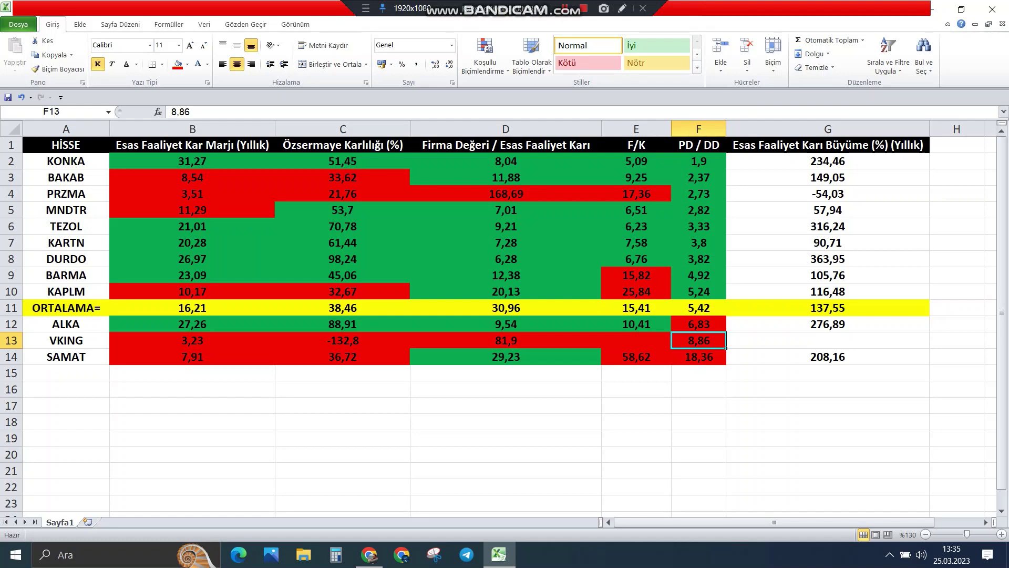
pyautogui.click(698, 193)
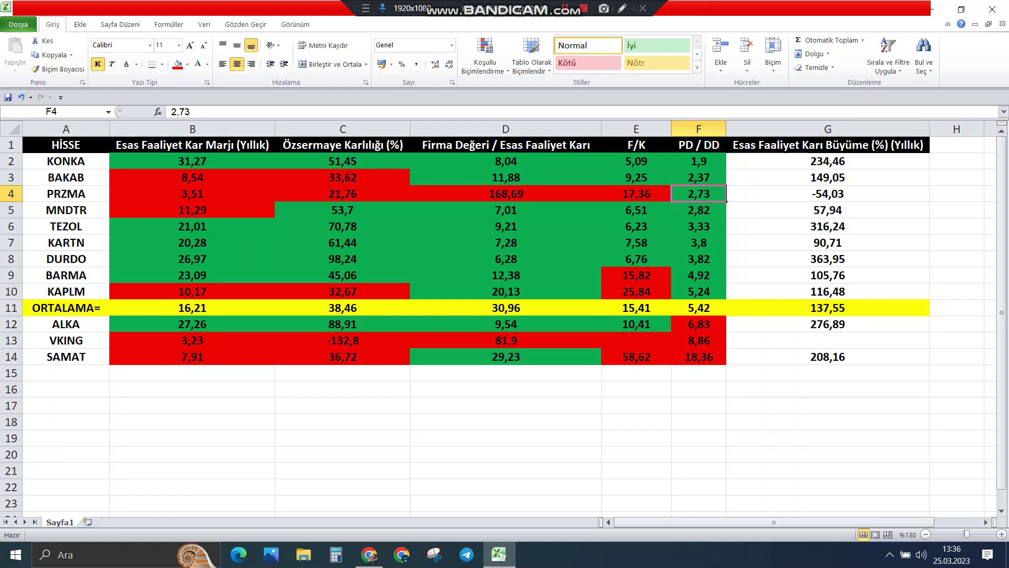
# Sort the stock table descending by Esas Faaliyet Karı Büyüme (%) (Yıllık)
pyautogui.rightClick(767, 148)
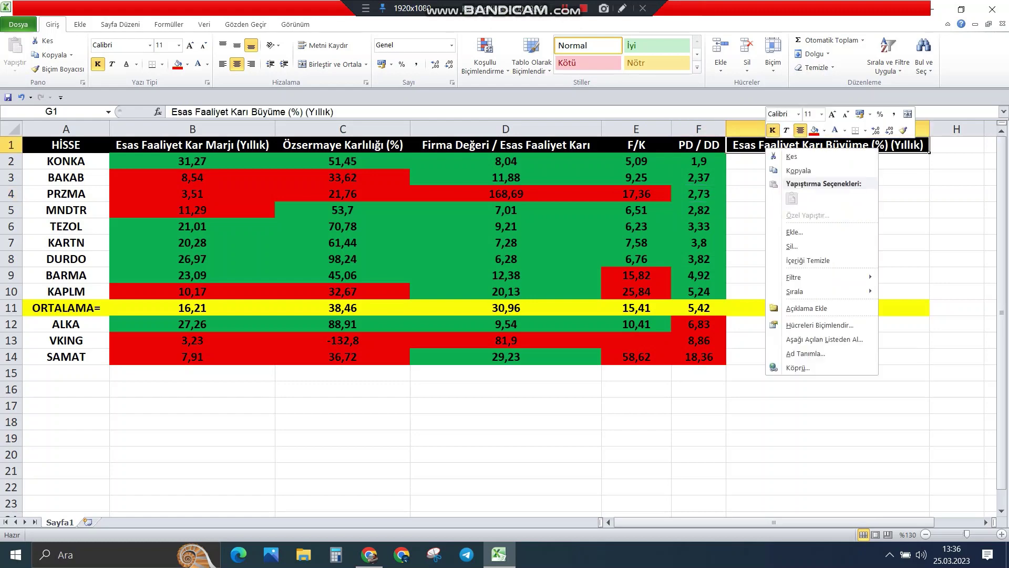
pyautogui.moveTo(820, 291)
pyautogui.click(665, 307)
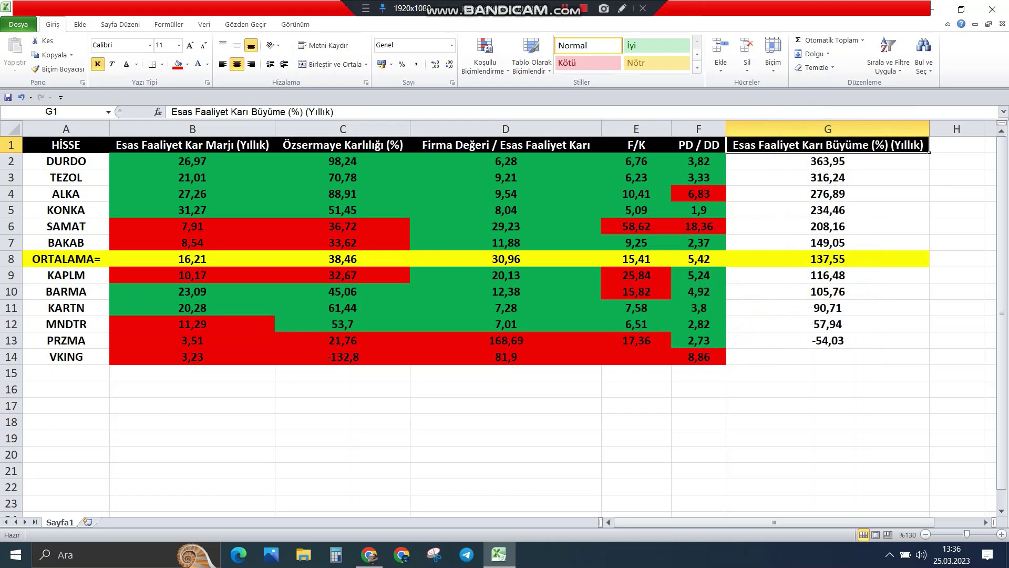
# Fill the Esas Faaliyet Karı Büyüme cells below the ORTALAMA row, G9:G14, with red
pyautogui.moveTo(828, 275); pyautogui.dragTo(828, 356)
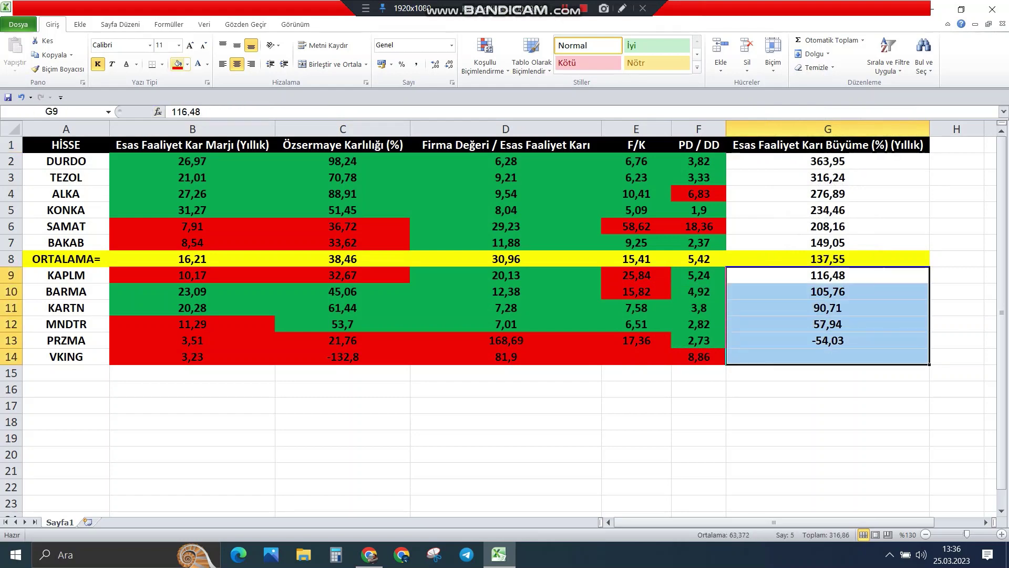
pyautogui.click(177, 65)
pyautogui.moveTo(342, 373); pyautogui.dragTo(343, 357)
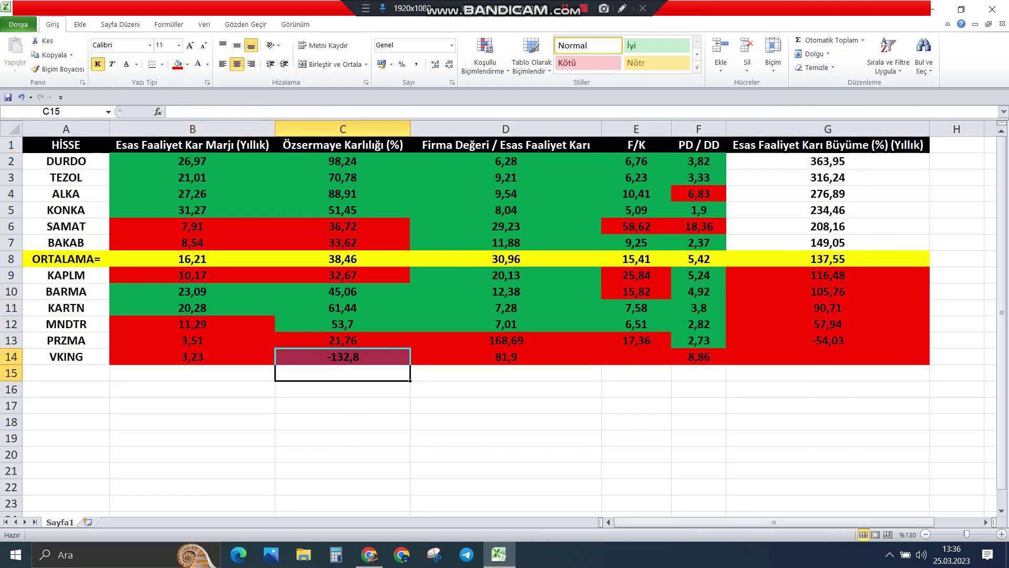
# Fill the VKING stock name cell, A14, with the same red
pyautogui.click(192, 356)
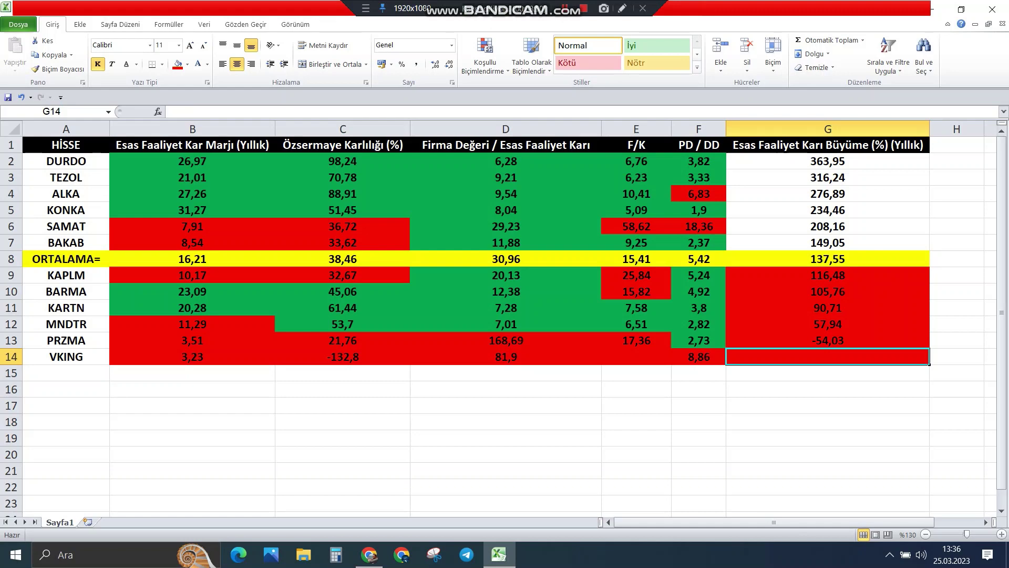
pyautogui.press('Home')
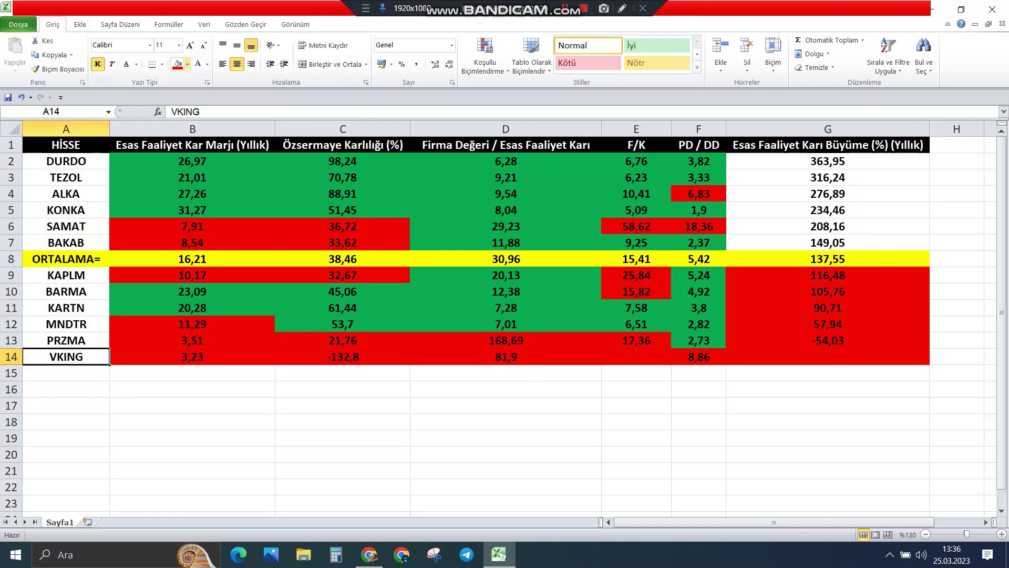
pyautogui.click(178, 64)
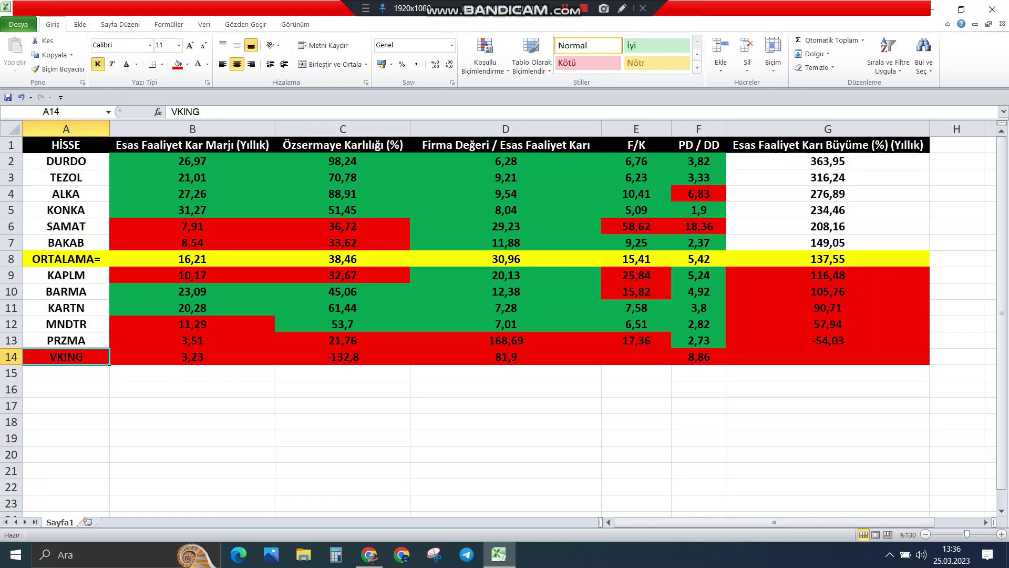
# Fill the PRZMA stock name cell, A13, with the standard dark red
pyautogui.click(828, 340)
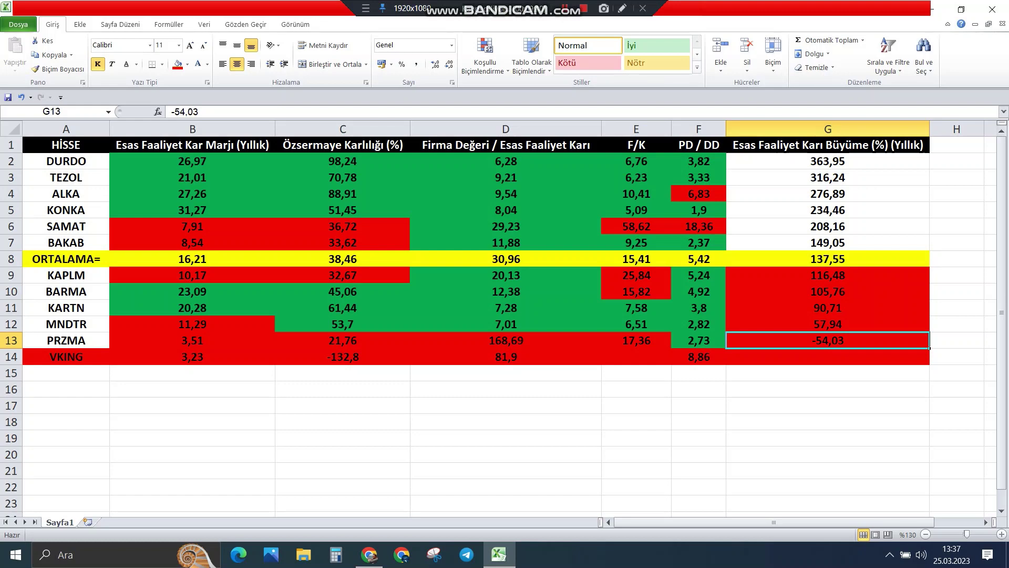
pyautogui.click(66, 340)
pyautogui.click(187, 64)
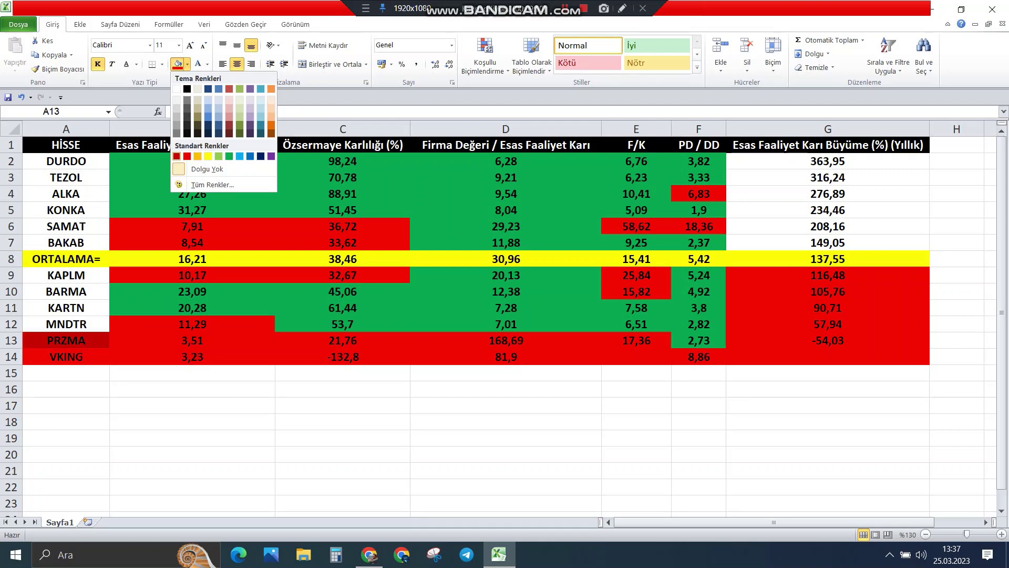
pyautogui.click(176, 156)
pyautogui.click(193, 372)
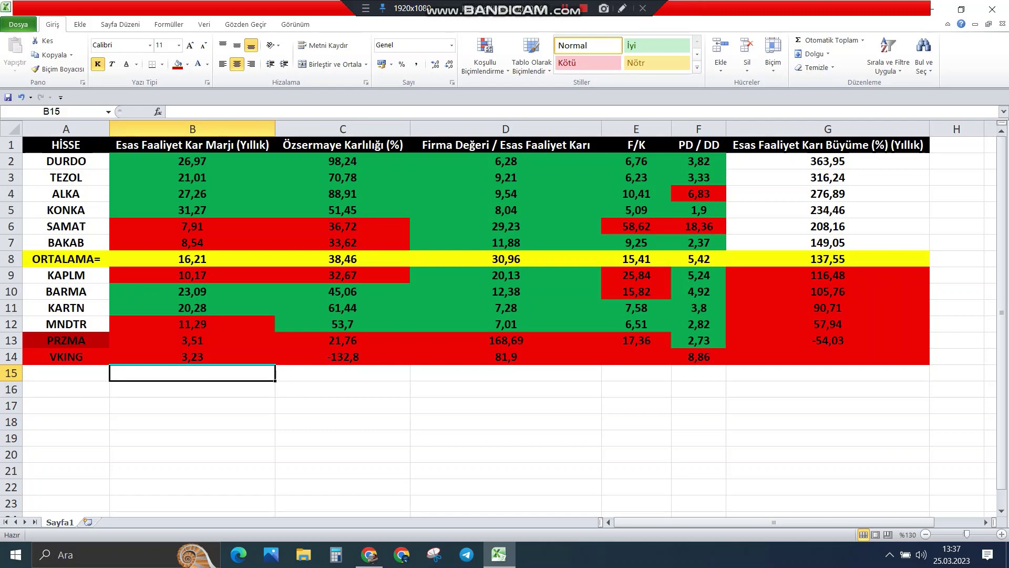
# Fill the Esas Faaliyet Karı Büyüme cells above the ORTALAMA row, G2:G7, with green
pyautogui.moveTo(828, 161); pyautogui.dragTo(828, 242)
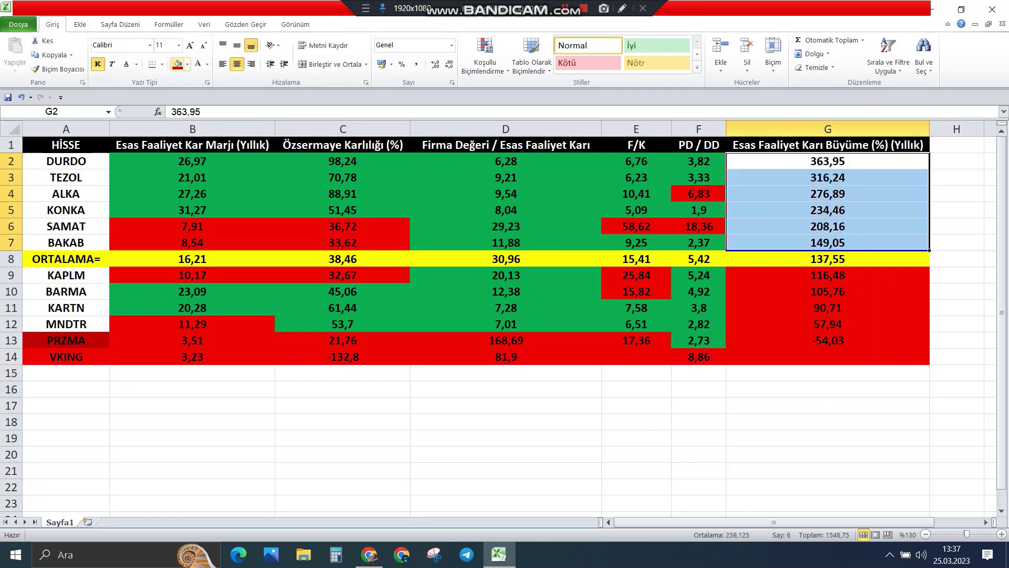
pyautogui.click(187, 64)
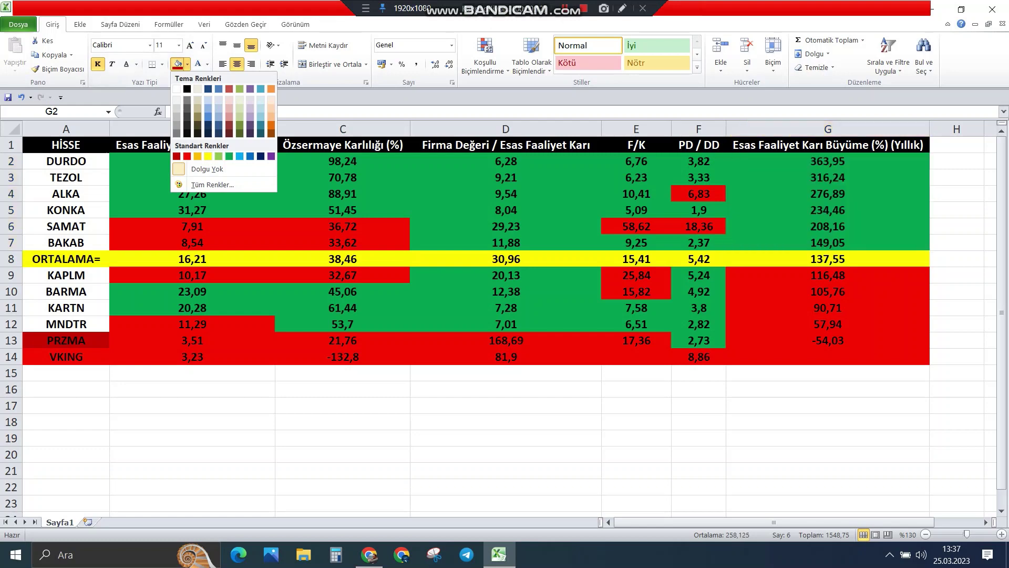
pyautogui.click(229, 156)
pyautogui.click(828, 193)
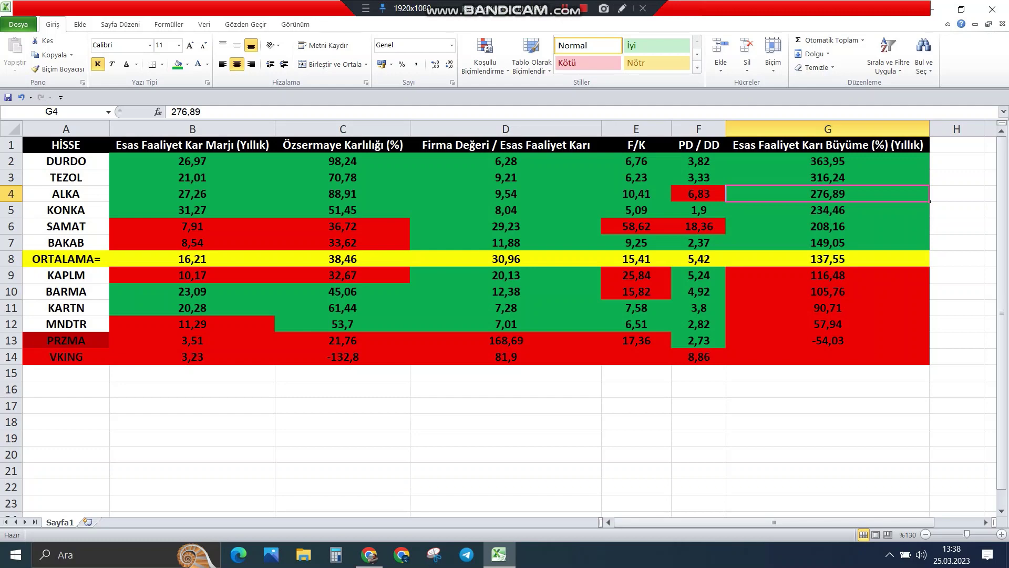
# Fill the stock name cells of DURDO, TEZOL and KONKA, the all-green rows, with green
pyautogui.click(827, 161)
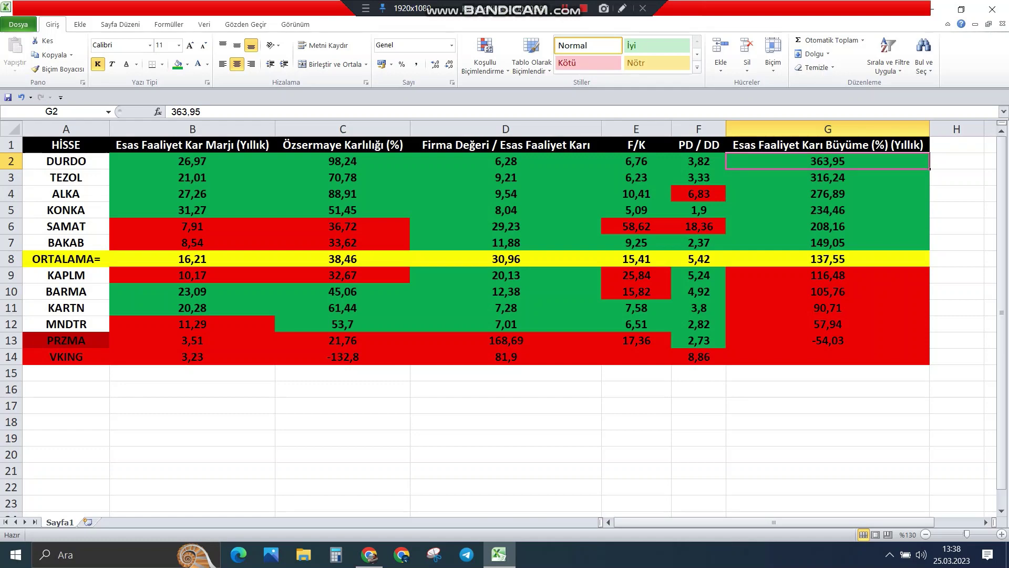
pyautogui.click(698, 177)
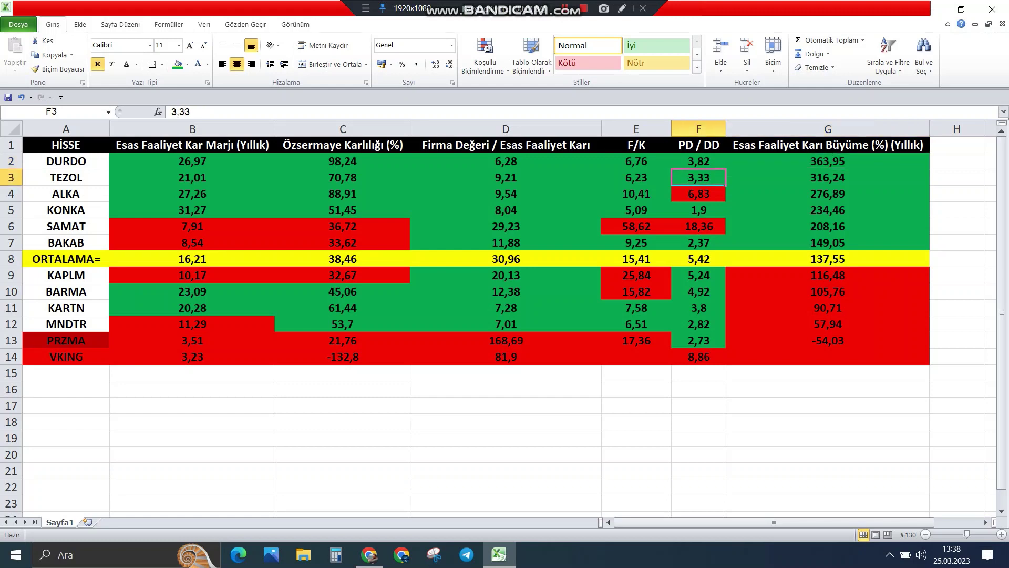
pyautogui.click(699, 210)
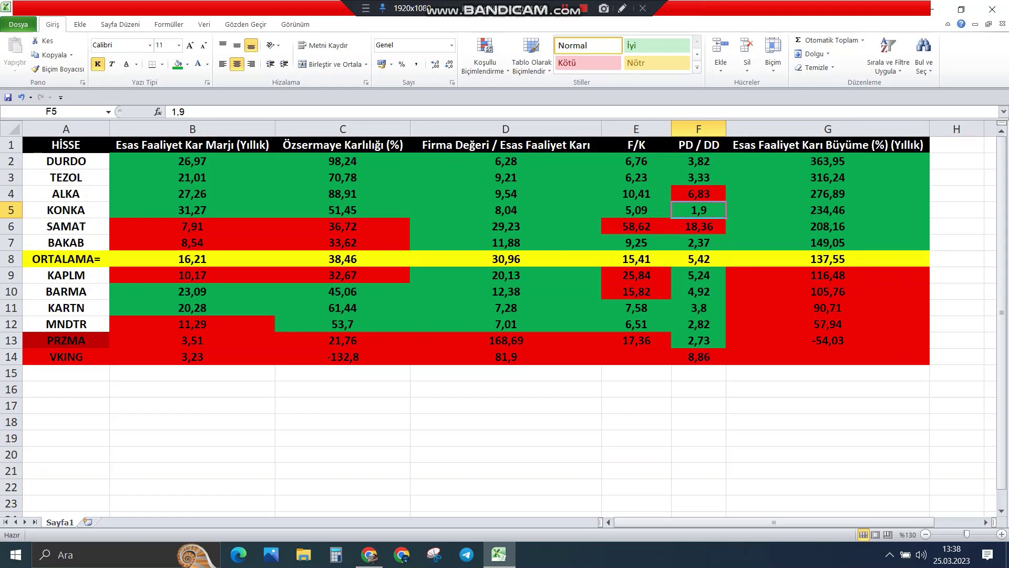
pyautogui.moveTo(65, 160); pyautogui.dragTo(65, 177)
pyautogui.click(178, 63)
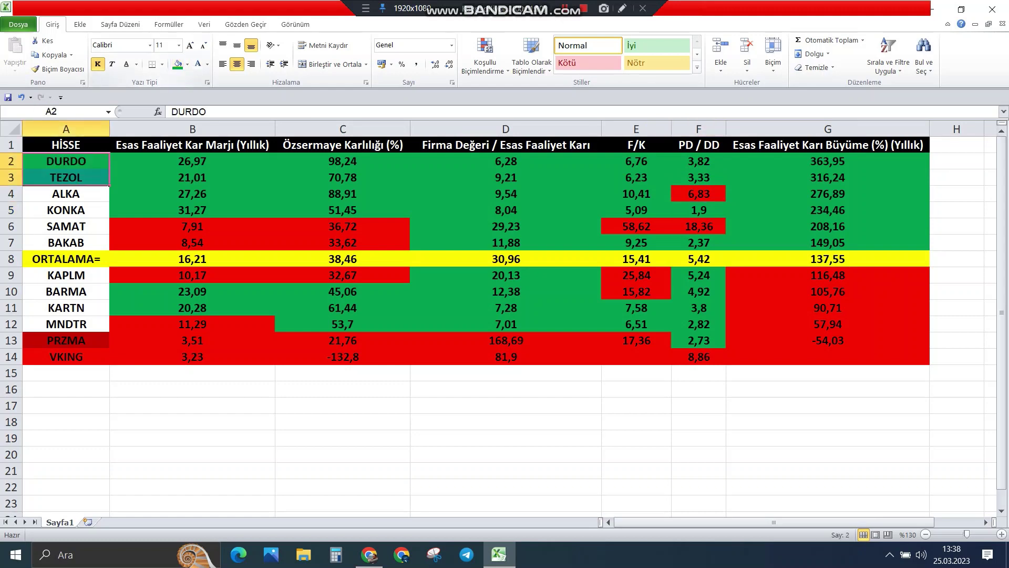
pyautogui.click(66, 210)
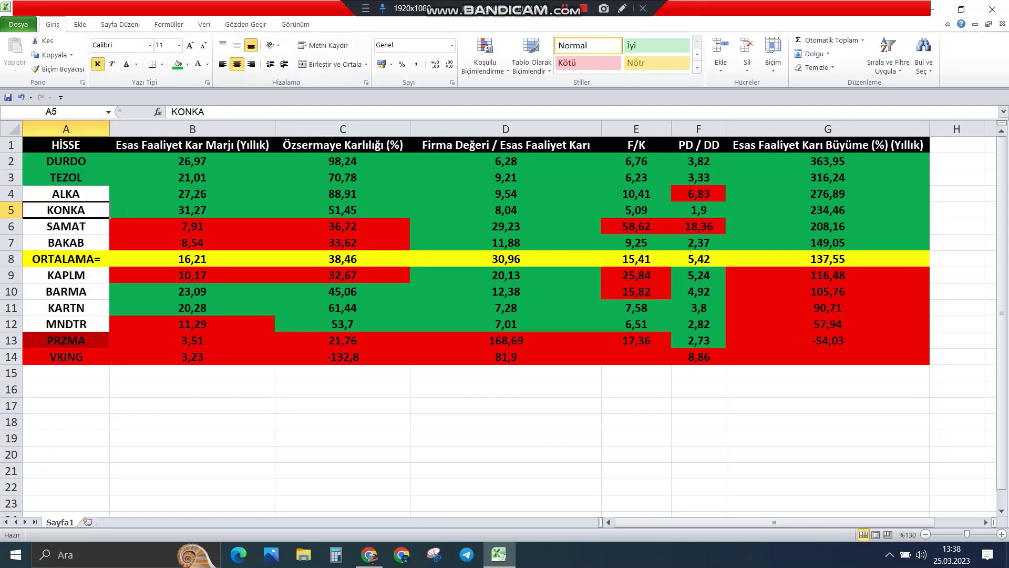
pyautogui.click(177, 64)
pyautogui.click(192, 177)
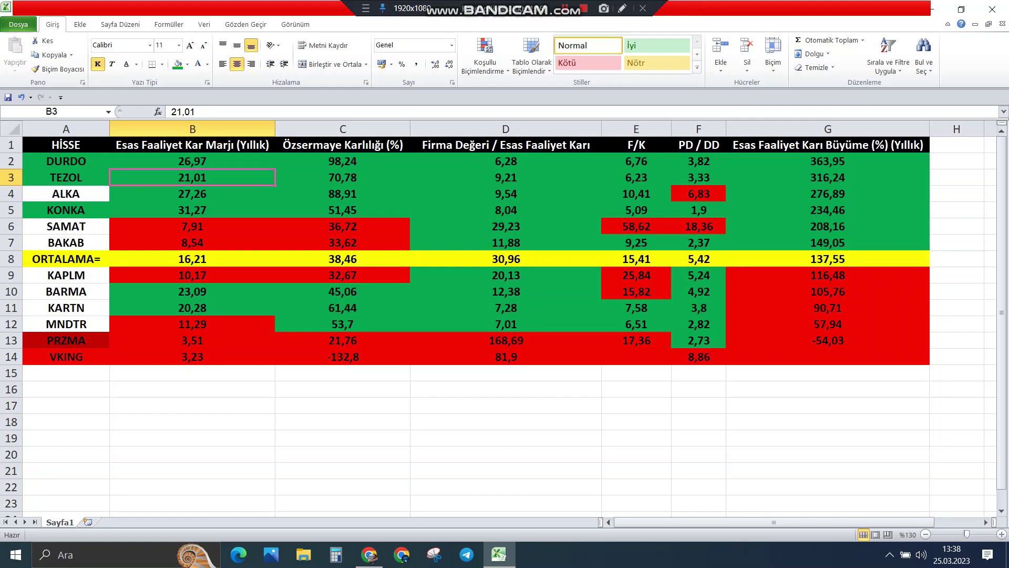
# Fill the ALKA stock name cell, A4, with the standard light green
pyautogui.click(66, 193)
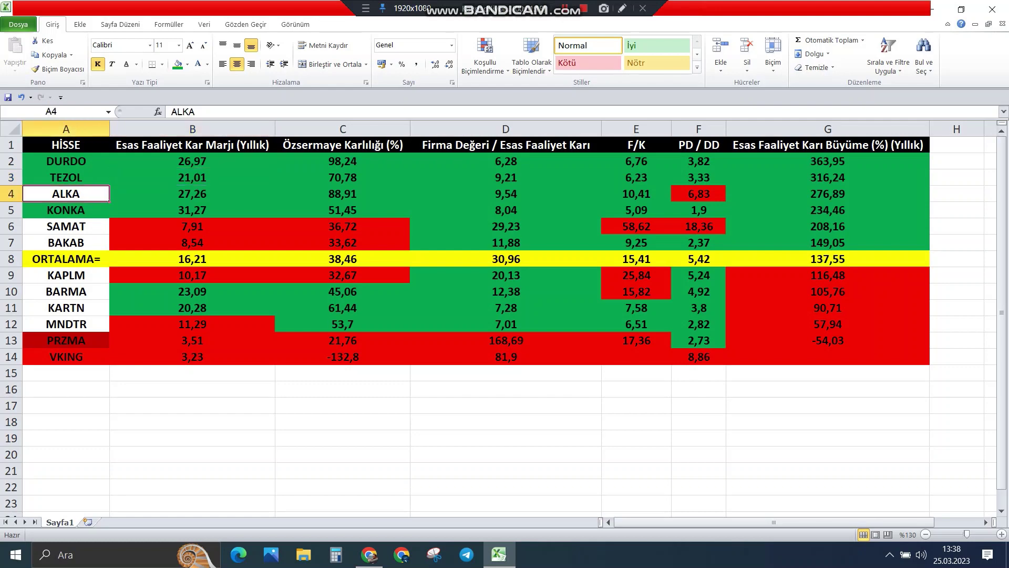
pyautogui.click(187, 64)
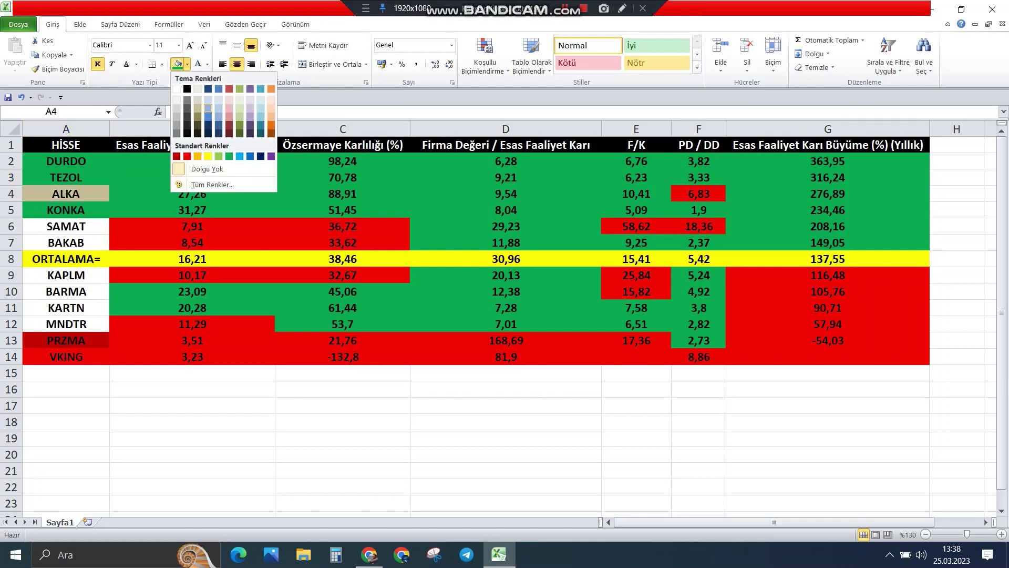
pyautogui.click(218, 156)
pyautogui.click(192, 226)
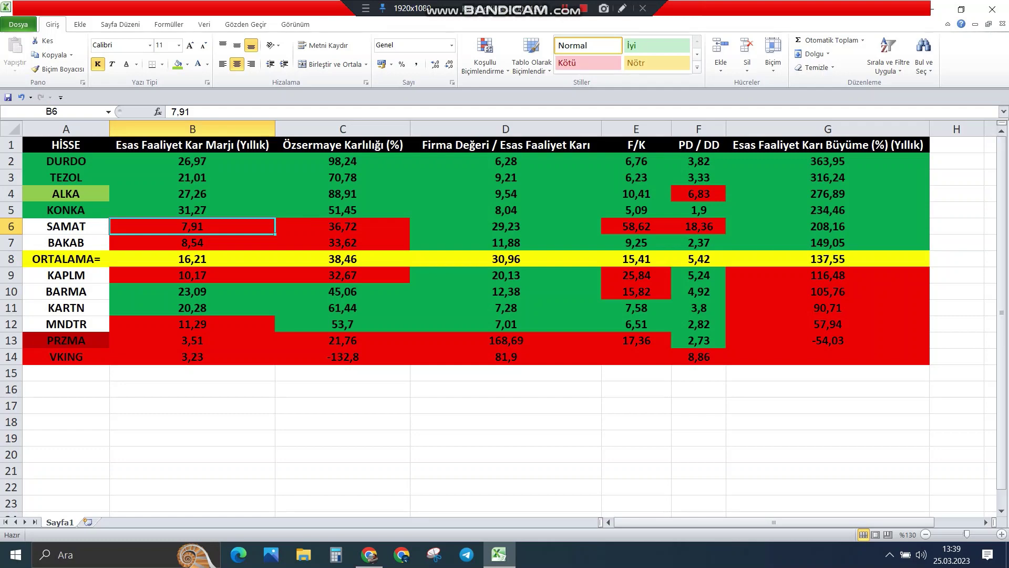
# Fill the KARTN stock name cell, A11, with the same light green as ALKA
pyautogui.click(66, 291)
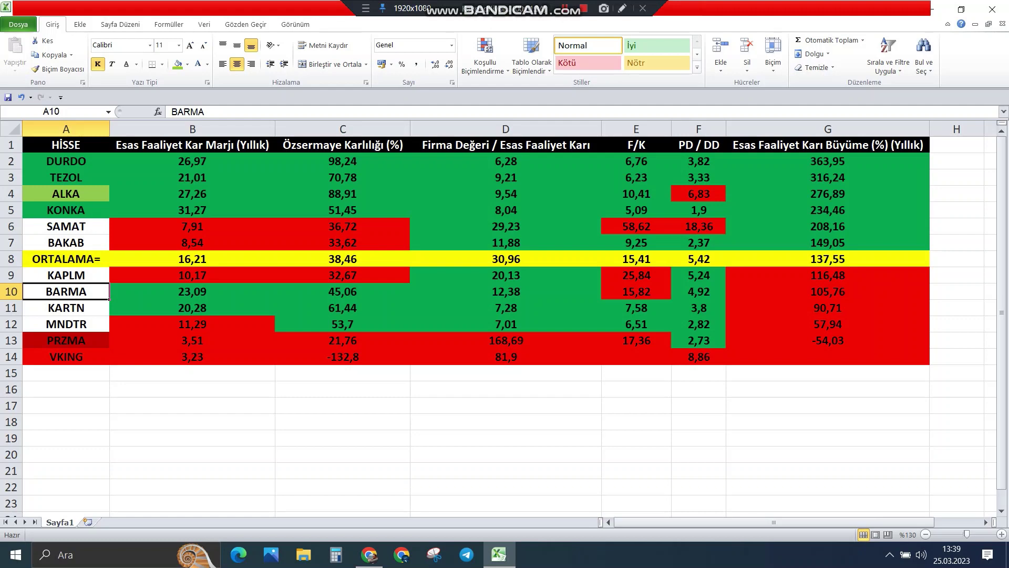
pyautogui.click(66, 307)
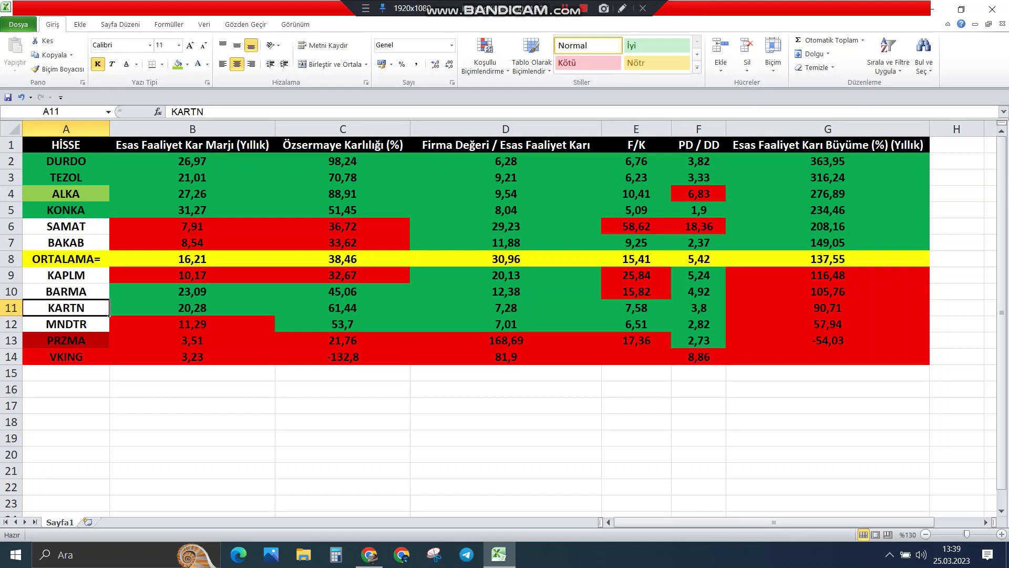
pyautogui.click(827, 307)
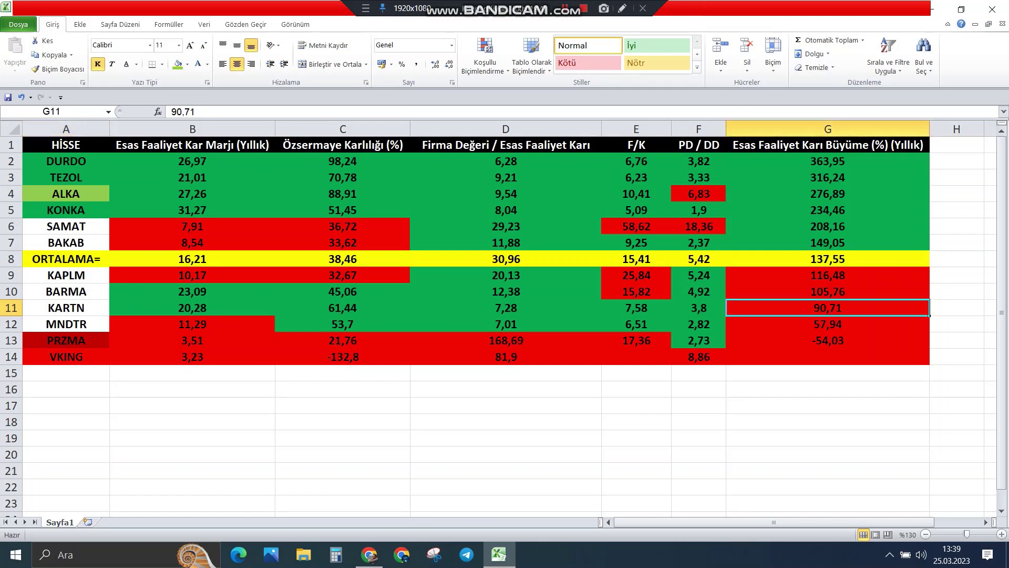
pyautogui.click(66, 307)
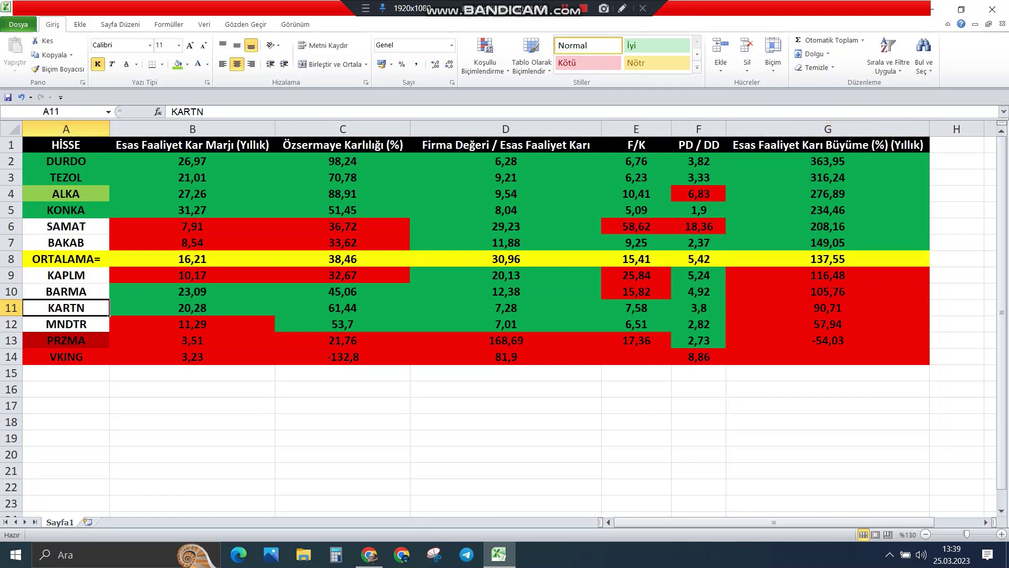
pyautogui.click(177, 64)
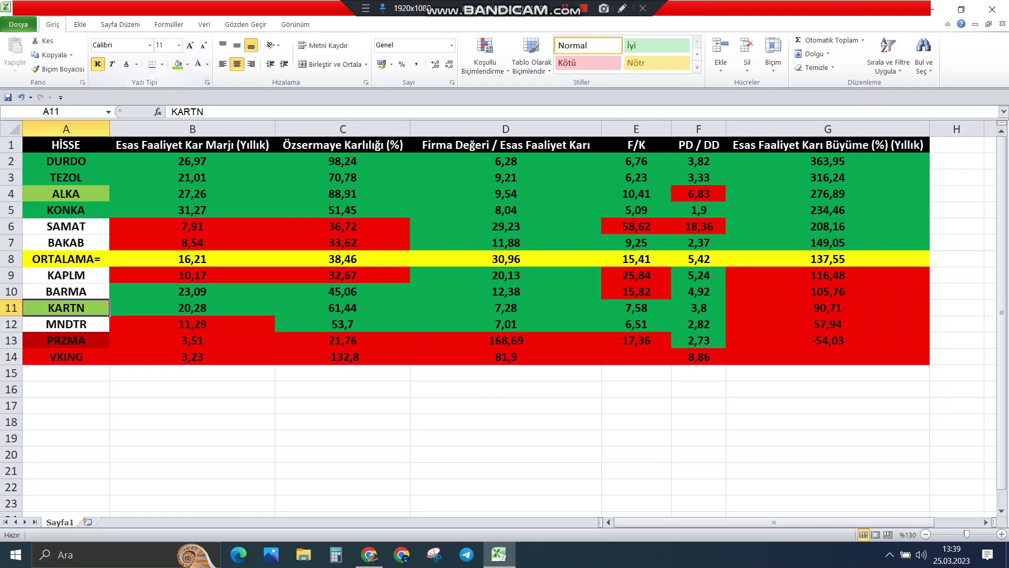